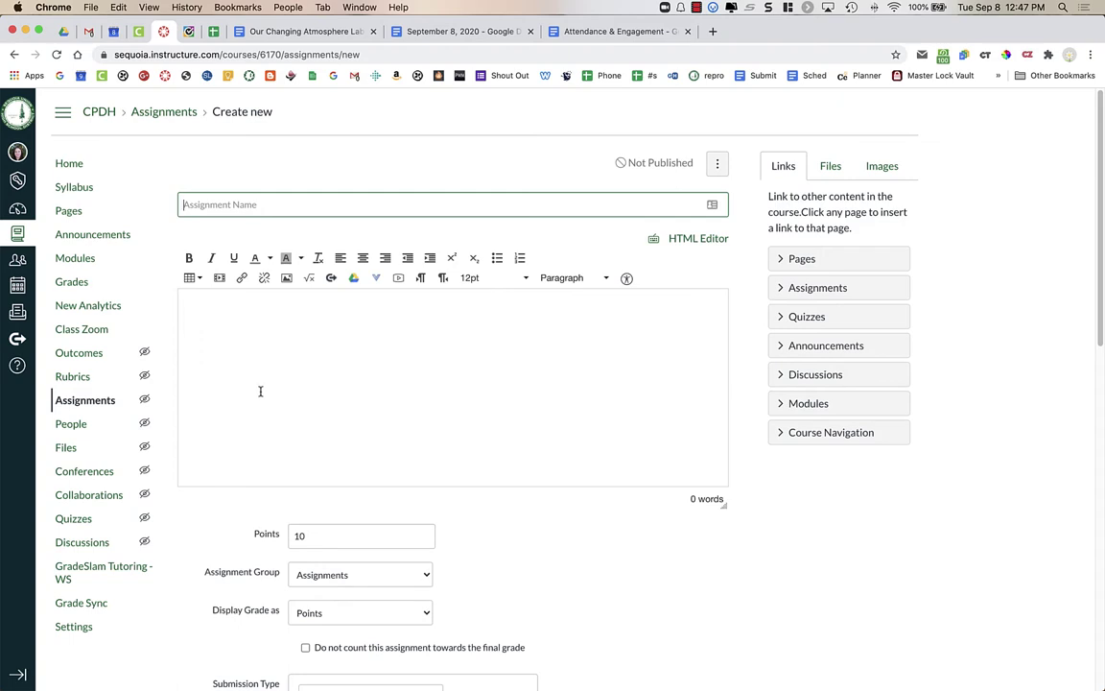
# Name the assignment "Turnitin Integration" and start a numbered list in the description with "Make a copy of this document".
pyautogui.click(291, 203)
pyautogui.write('Turnitin Integration')
pyautogui.click(332, 323)
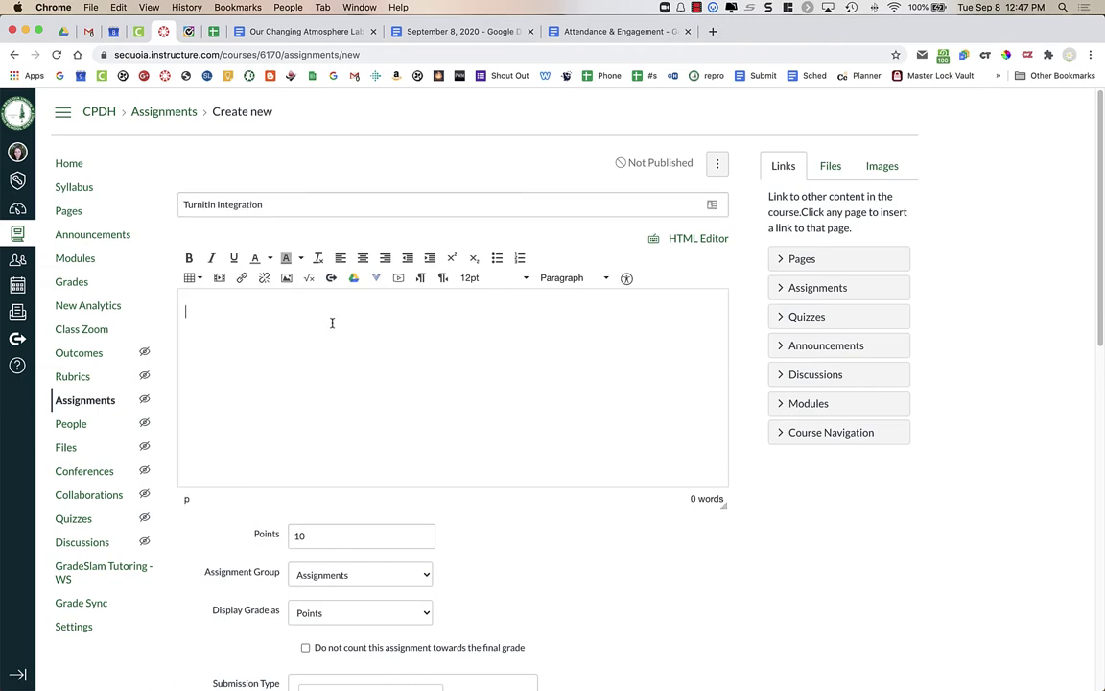
pyautogui.write('Make a copy of this document')
pyautogui.click(519, 257)
# Add the list items "Conduct your lab and complete your lab report" and "Submit it here in Canvas" to the description.
pyautogui.press('Return')
pyautogui.write('Complete your lab report')
pyautogui.click(203, 319)
pyautogui.write('Conduct your lab and c')
pyautogui.press('Delete')
pyautogui.press('End')
pyautogui.press('Return')
pyautogui.write('Submit it here in Canvas')
# Prefix the assignment name so it reads "Lab Report: Turnitin Integration".
pyautogui.click(184, 204)
pyautogui.write('Lab Report:')
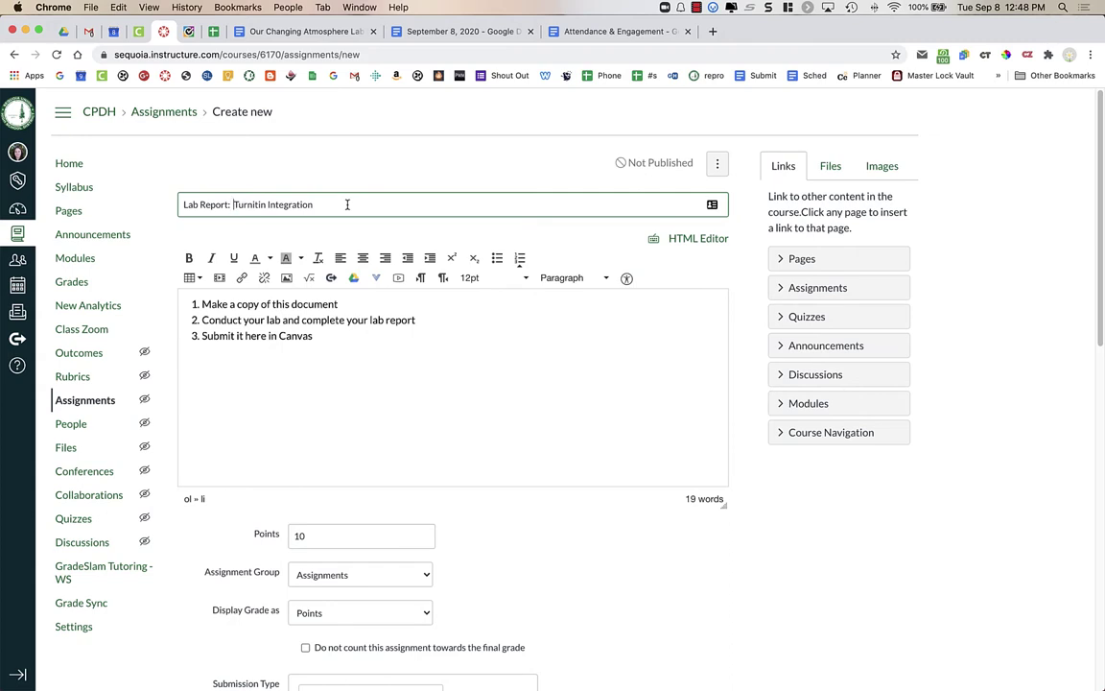
pyautogui.click(234, 205)
pyautogui.write(':')
# Select the text "Make a copy of this document" and copy the sharing link of the Our Changing Atmosphere Lab Report in Google Docs.
pyautogui.moveTo(338, 305); pyautogui.dragTo(205, 307)
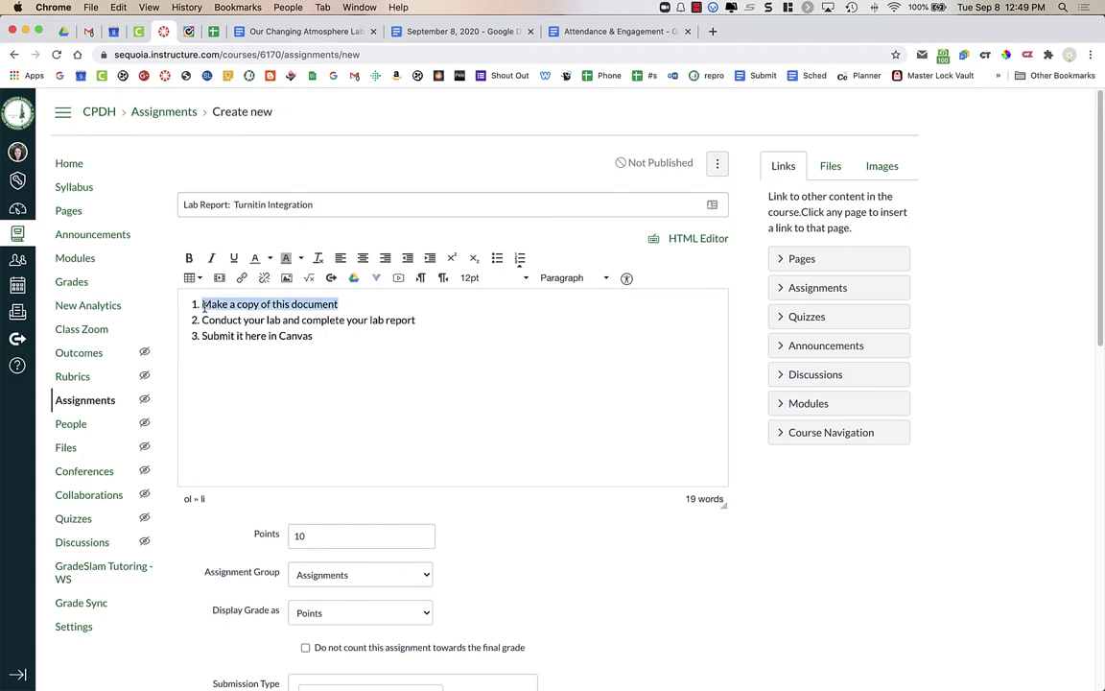
pyautogui.click(278, 34)
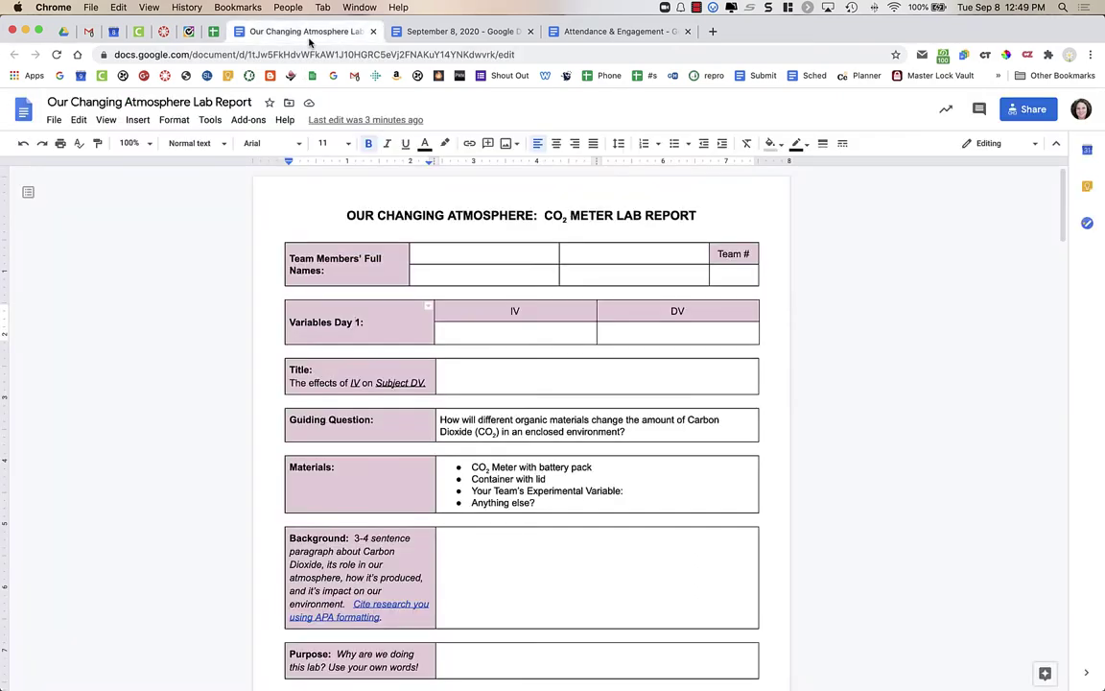
pyautogui.click(1027, 111)
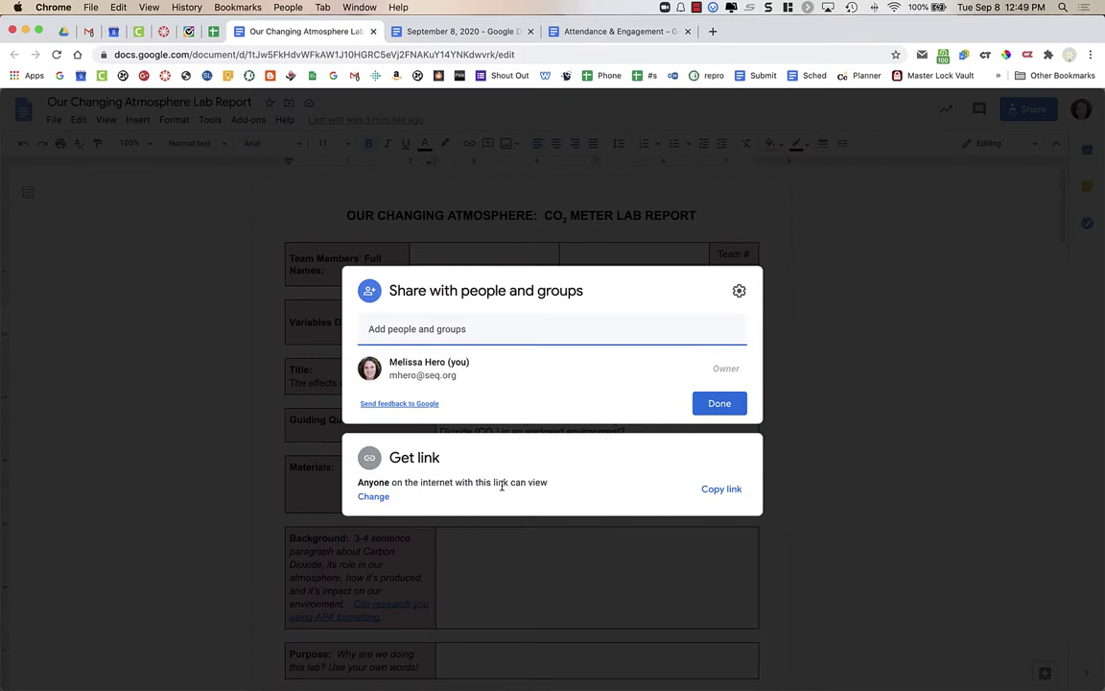
pyautogui.click(718, 490)
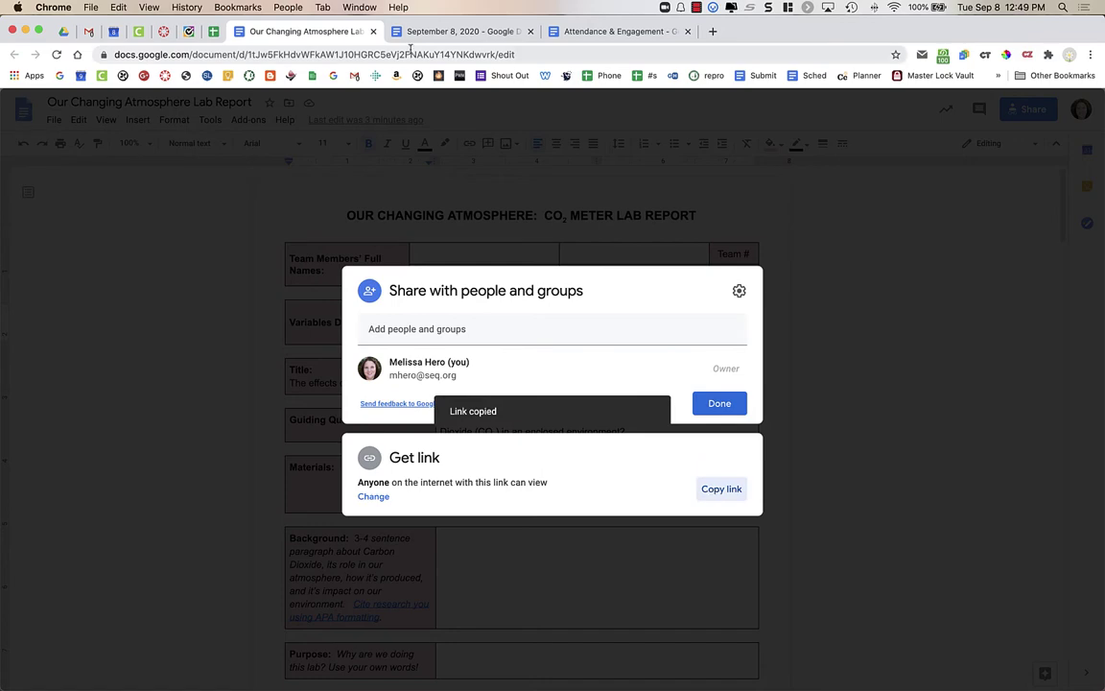
# Back in Canvas, link the selected first list item to the copied document URL, replacing its ending "edit?usp=sharing" with "copy".
pyautogui.click(163, 31)
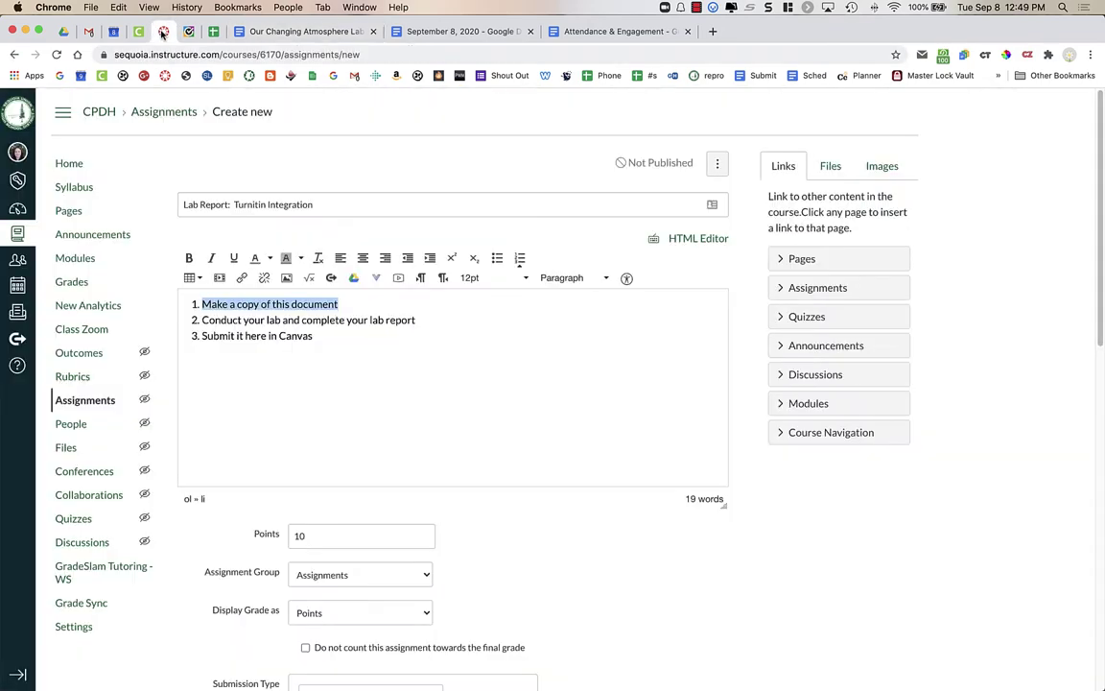
pyautogui.click(243, 278)
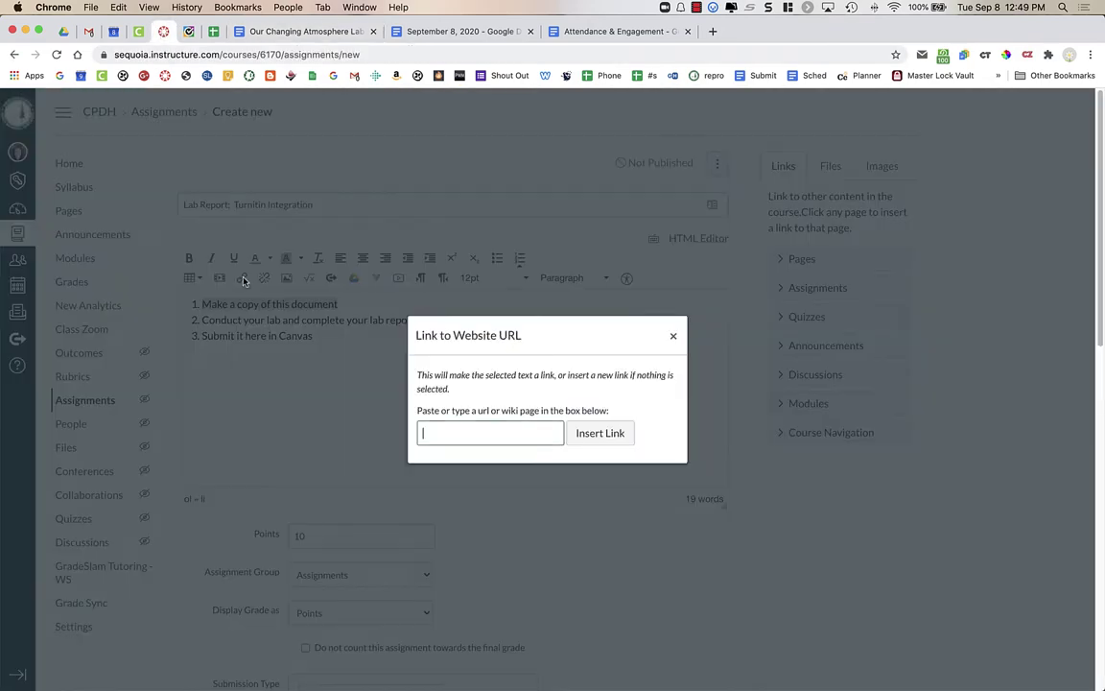
pyautogui.press('super+v')
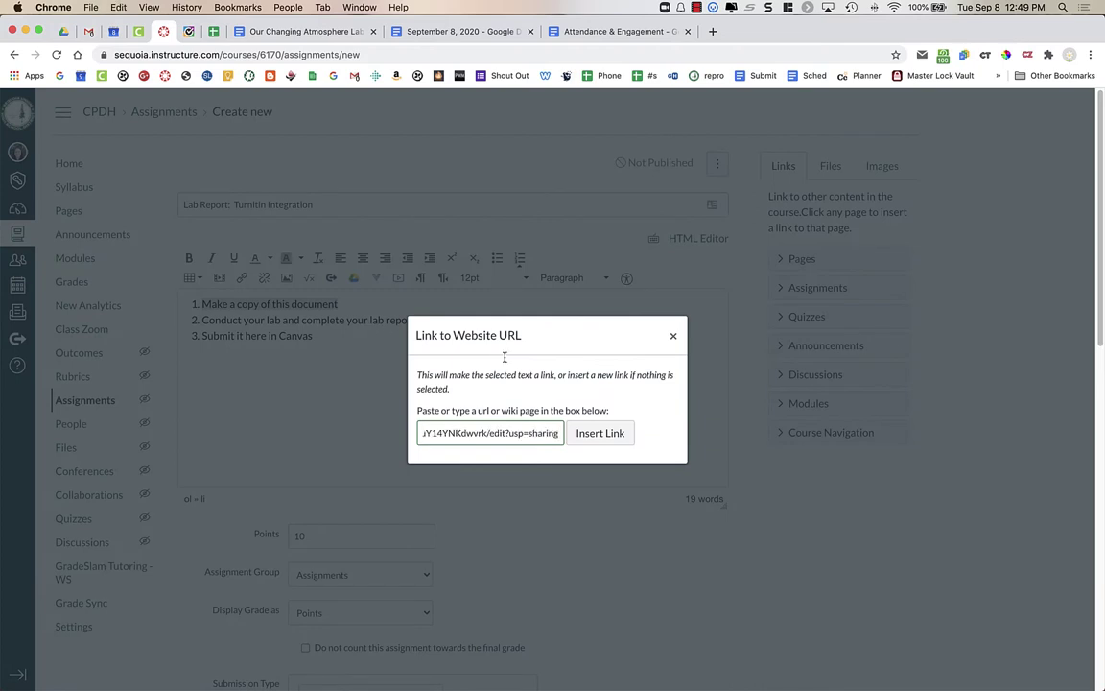
pyautogui.moveTo(490, 432); pyautogui.dragTo(561, 437)
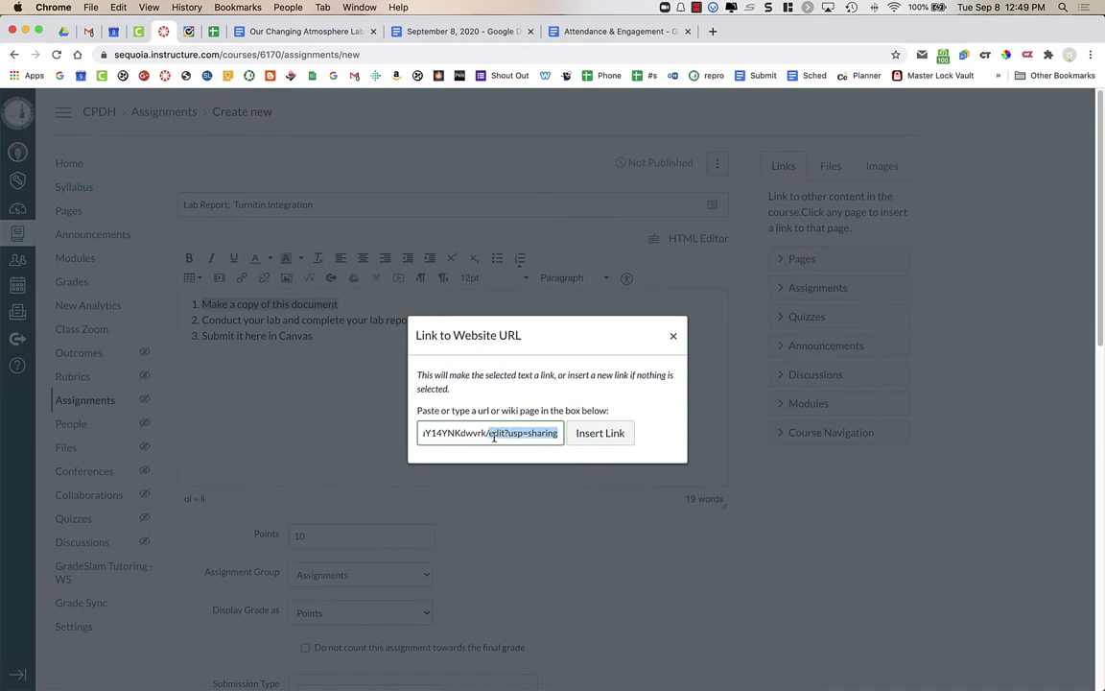
pyautogui.write('copy')
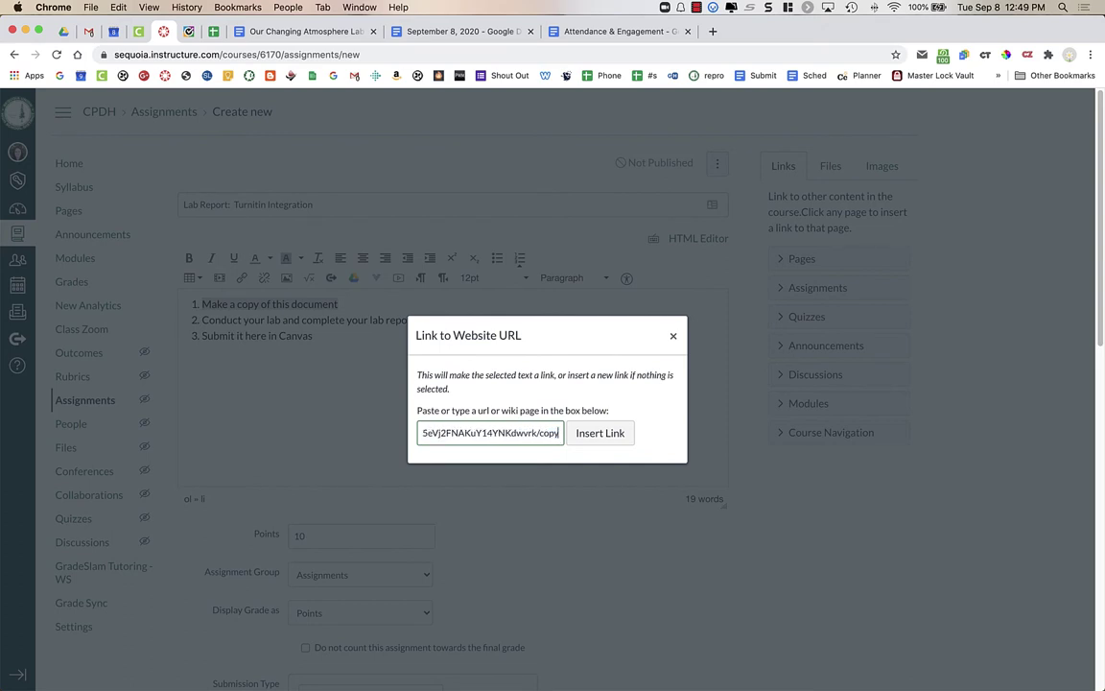
pyautogui.click(606, 440)
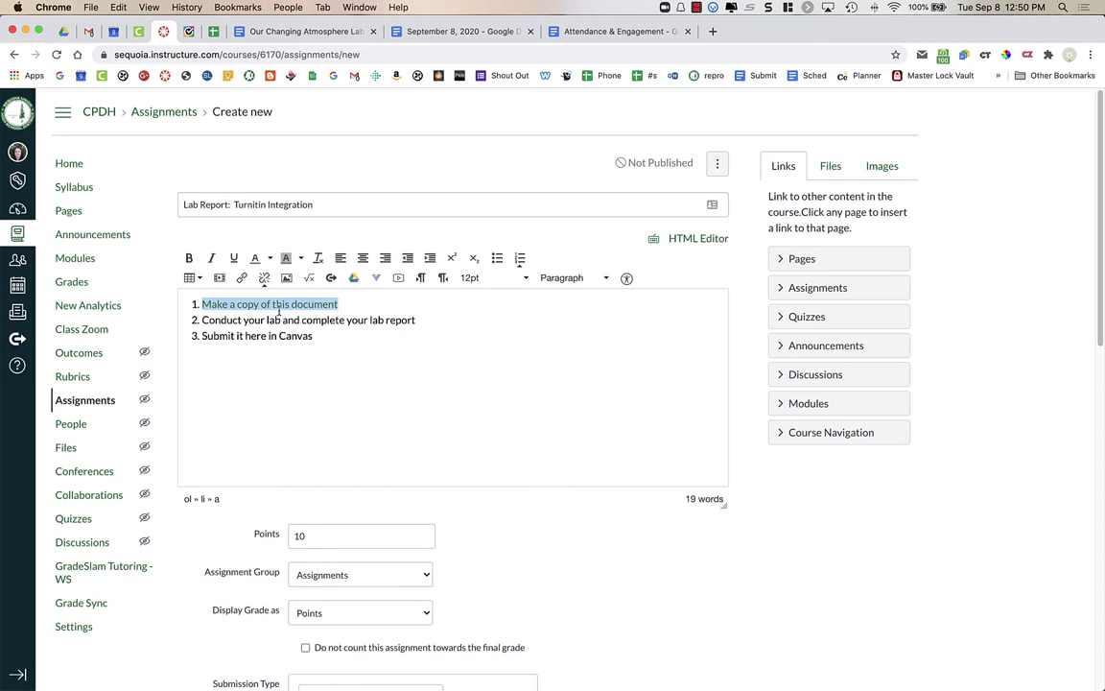
pyautogui.click(315, 362)
# Set the assignment's submission type to No Submission.
pyautogui.scroll(-3, 316, 436)
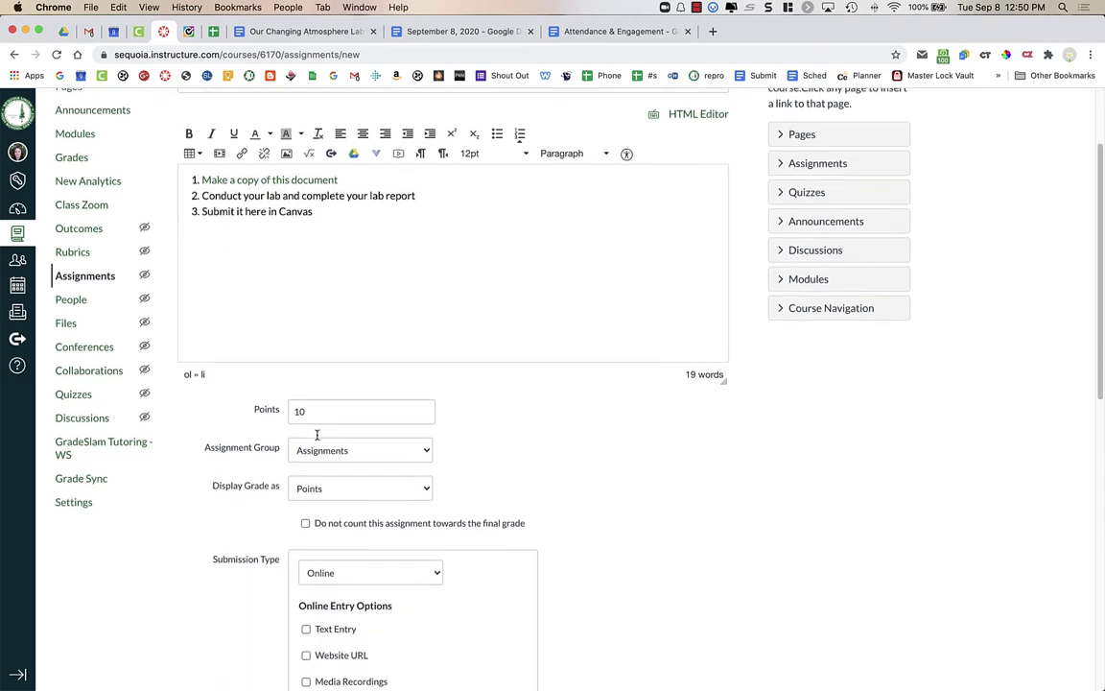
pyautogui.scroll(-5, 317, 438)
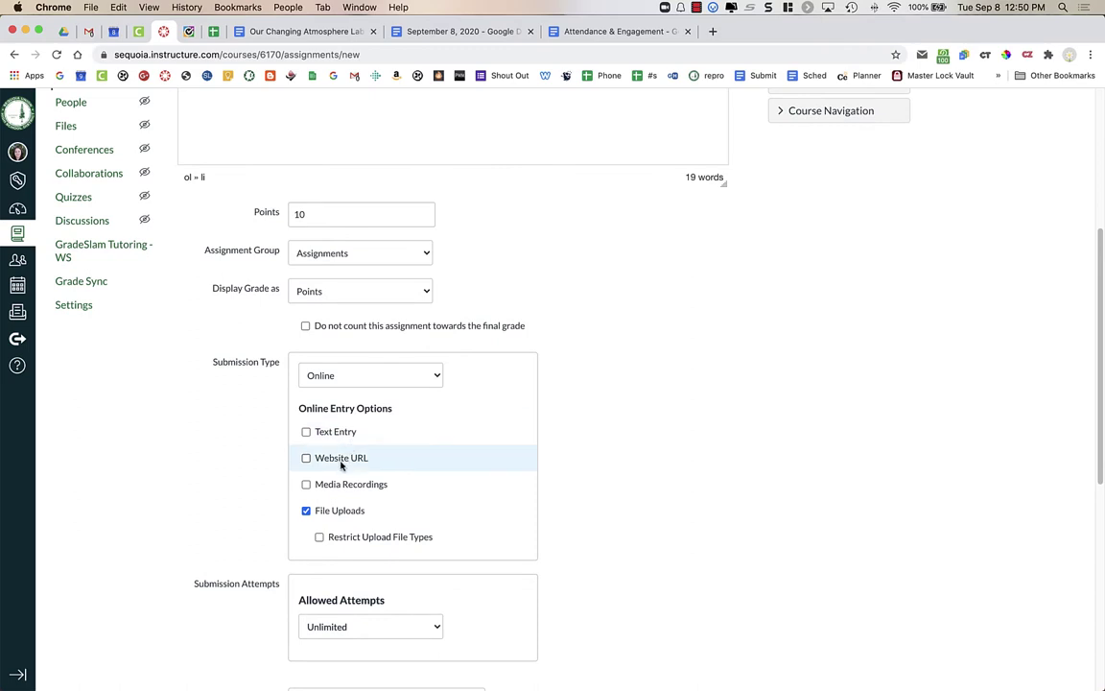
pyautogui.click(350, 380)
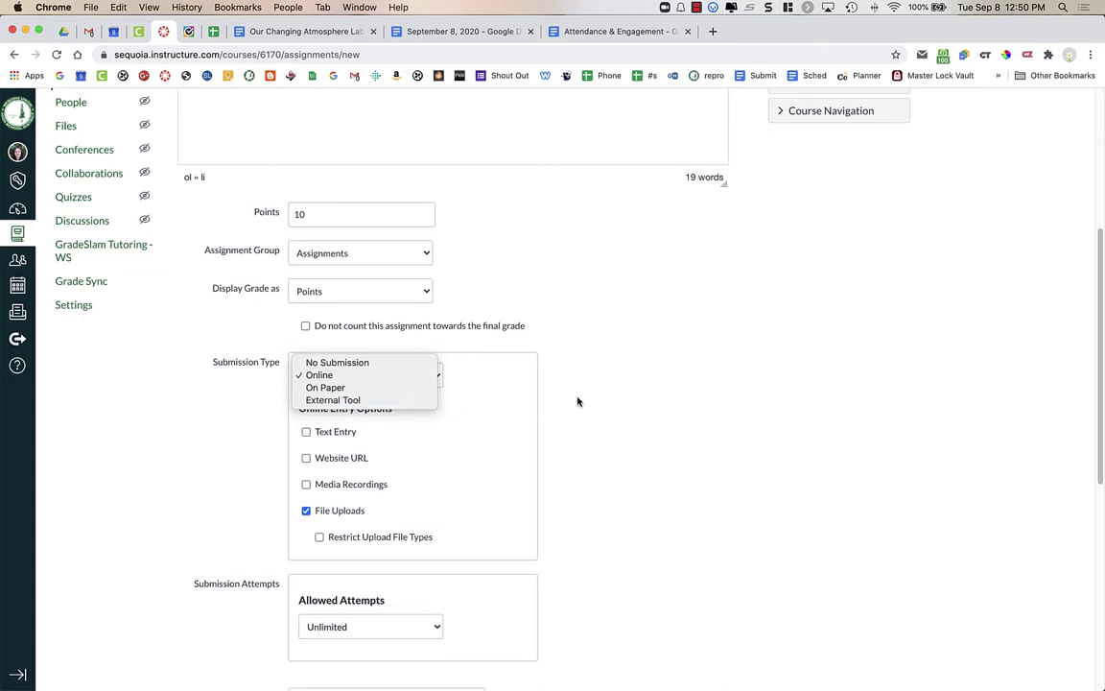
pyautogui.click(393, 369)
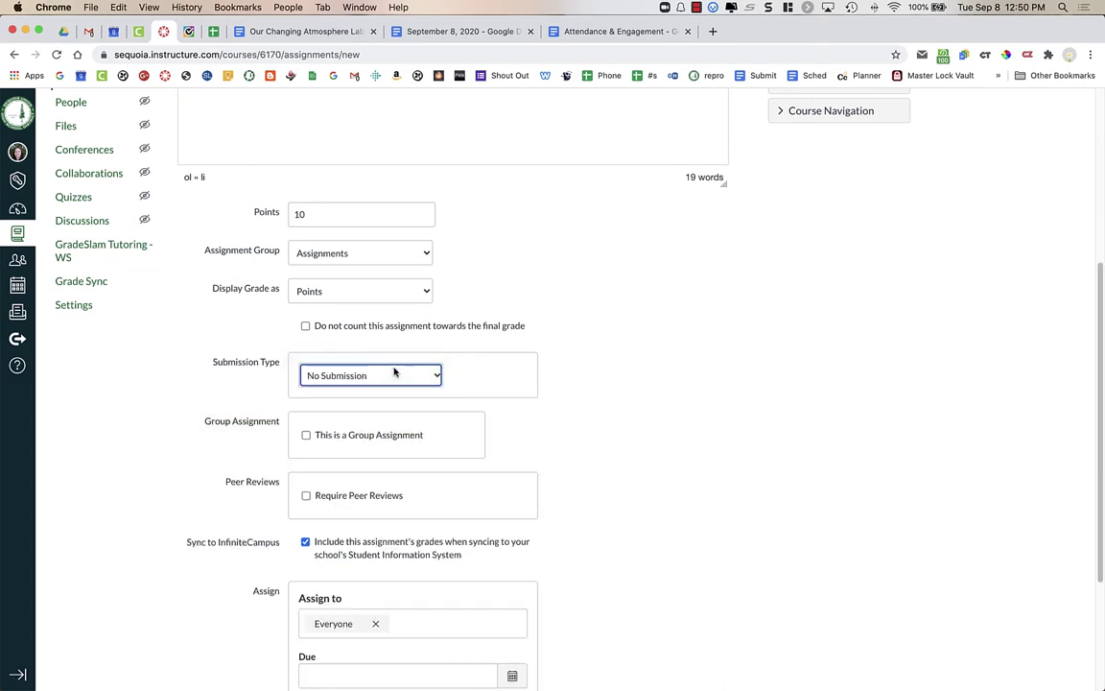
# Set the due date to Sep 9 11:59pm and save the assignment without publishing it.
pyautogui.scroll(-3, 607, 434)
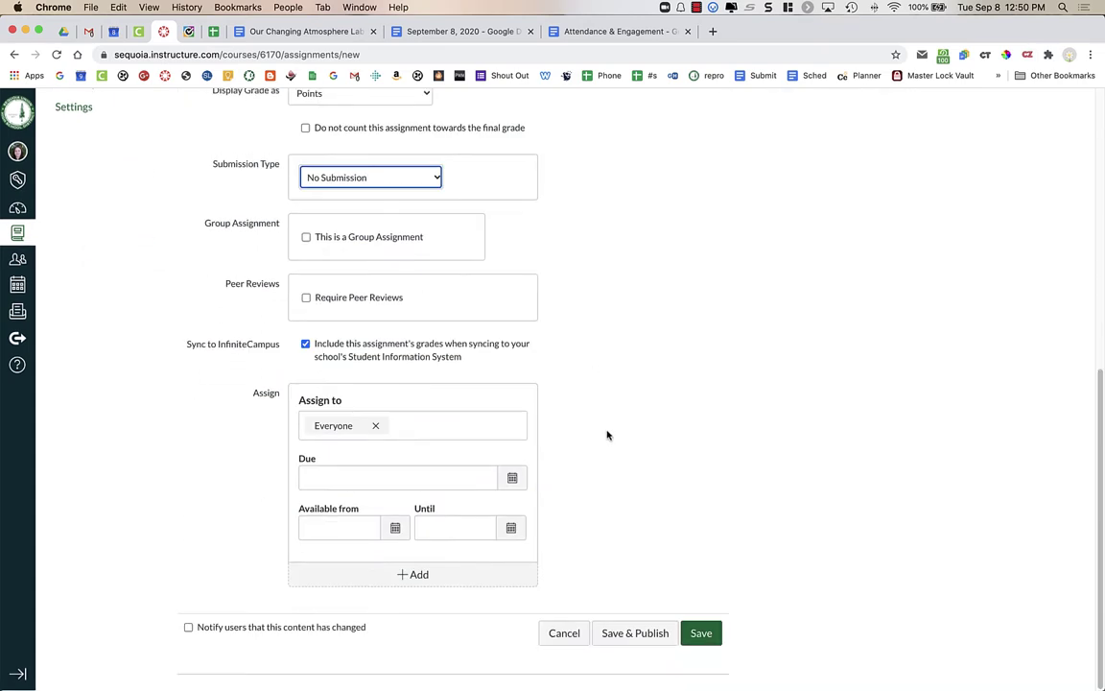
pyautogui.click(513, 477)
pyautogui.click(377, 565)
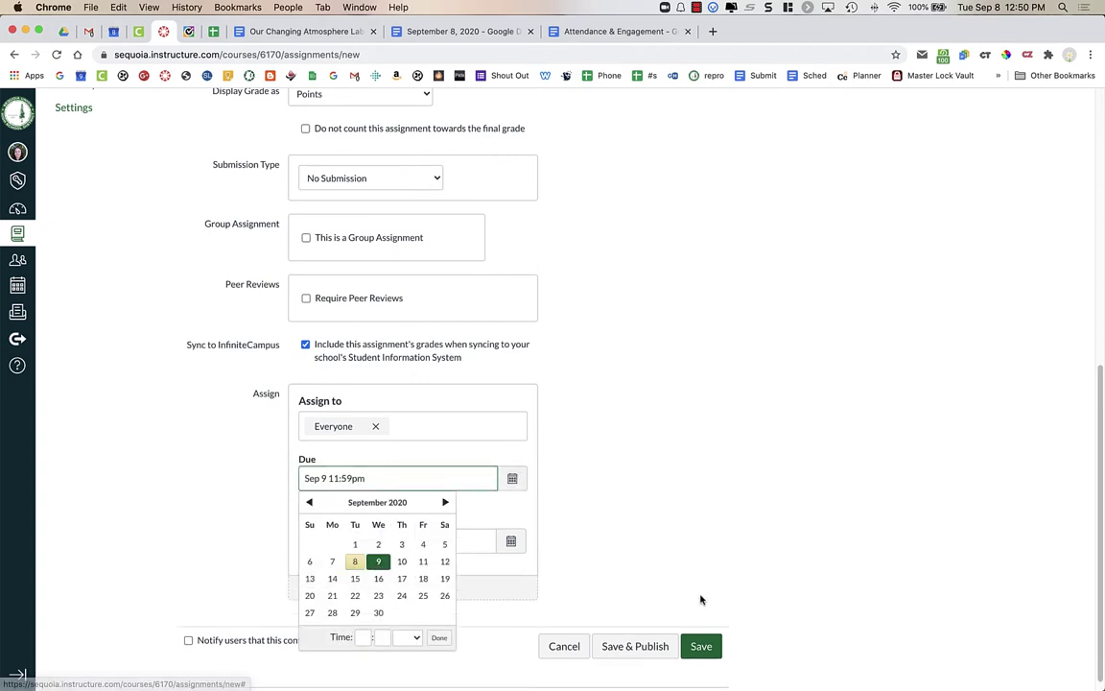
pyautogui.click(701, 647)
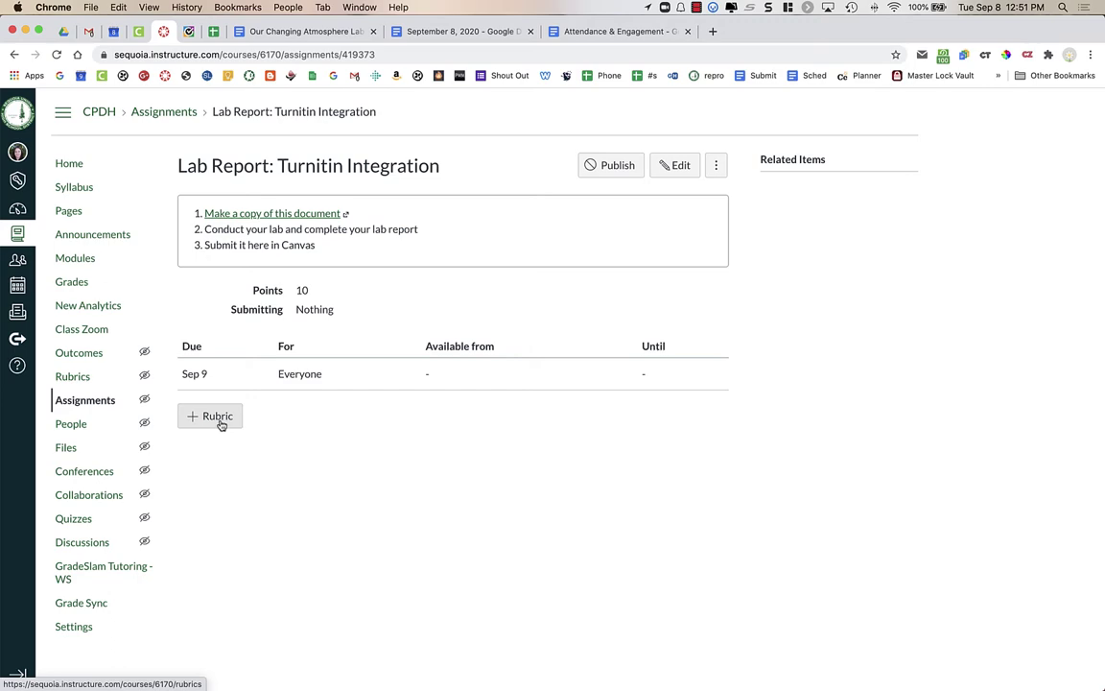
# Attach the existing CO2 Meter Lab rubric from the 173000 - Biology-P 2019/2020 SUHSD - S1 course to the assignment.
pyautogui.click(216, 418)
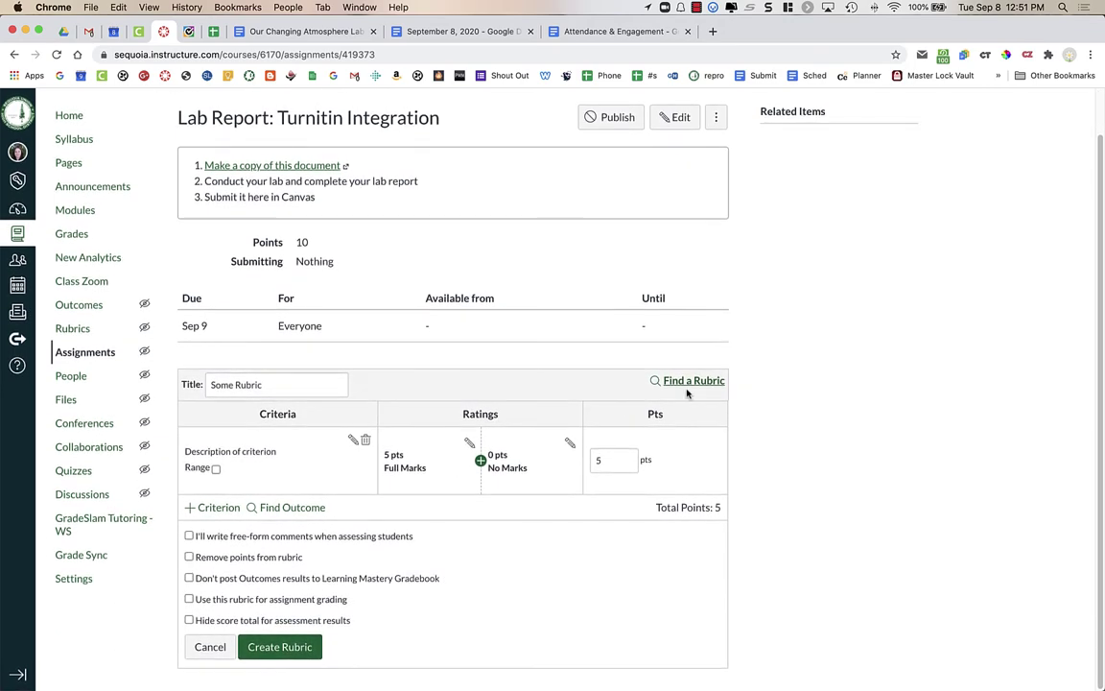
pyautogui.click(694, 384)
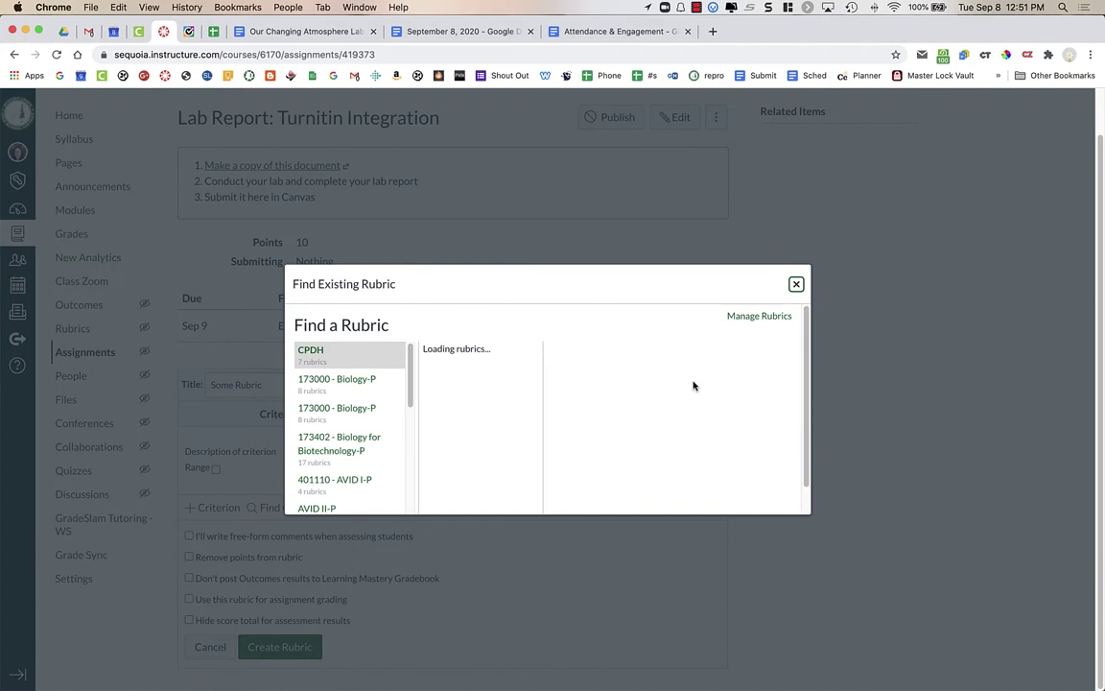
pyautogui.click(365, 425)
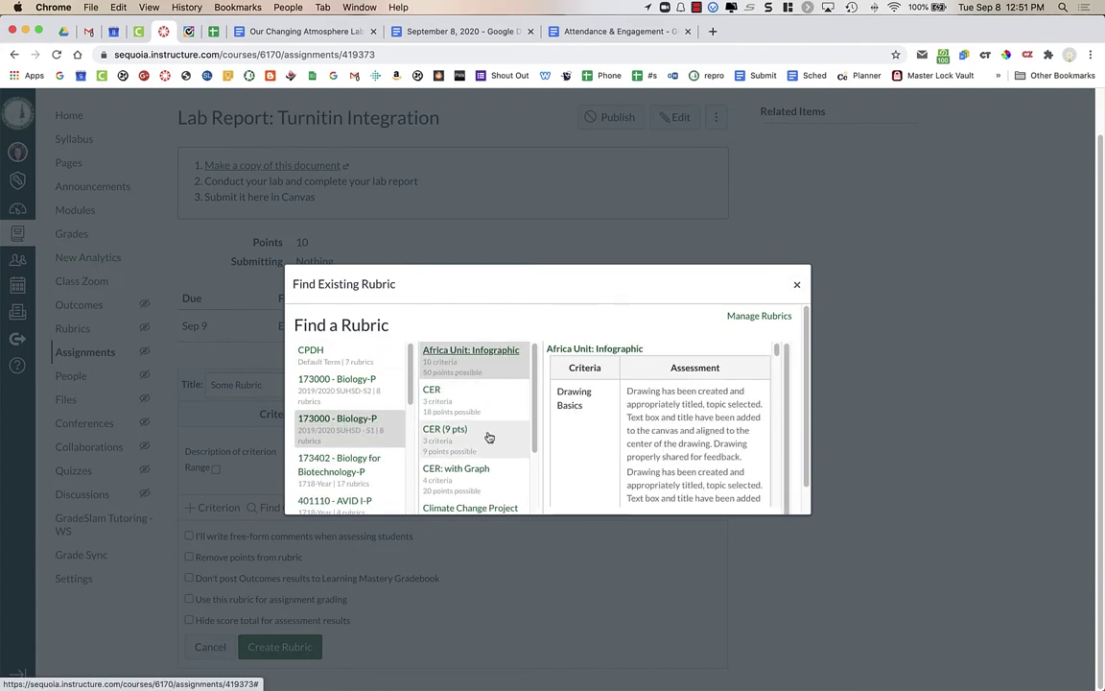
pyautogui.scroll(-3, 488, 440)
pyautogui.scroll(-2, 489, 438)
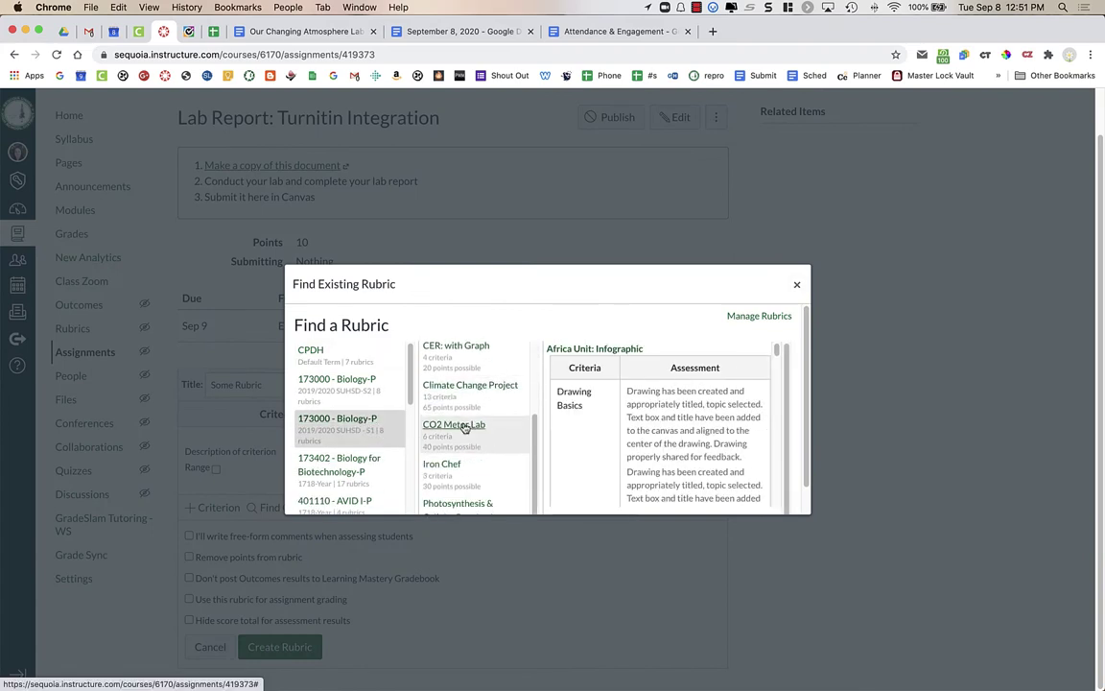
pyautogui.click(464, 424)
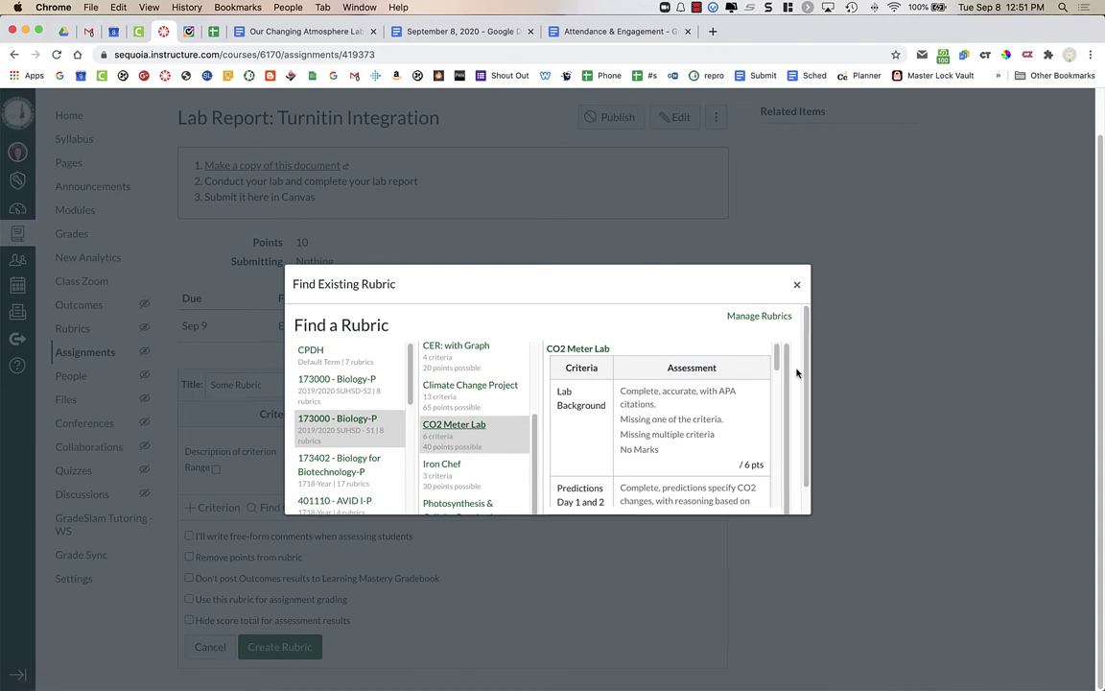
pyautogui.scroll(-1, 797, 373)
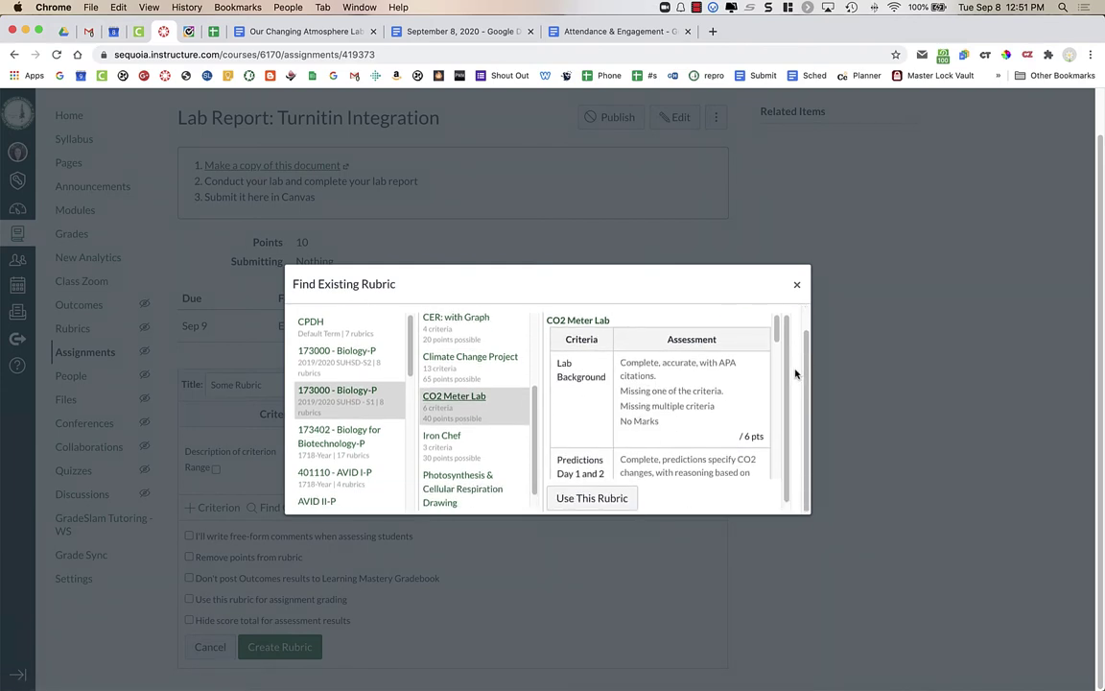
pyautogui.click(595, 499)
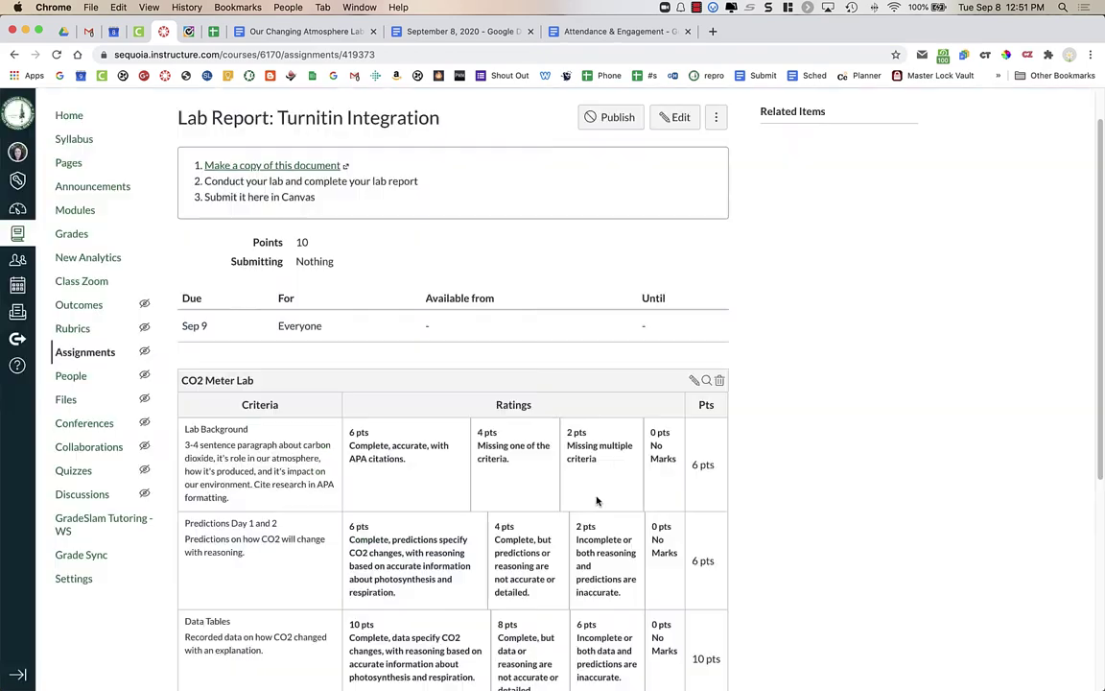
# Enable the CO2 Meter Lab rubric for assignment grading, update it, and change the assignment points to match the rubric.
pyautogui.scroll(-3, 527, 535)
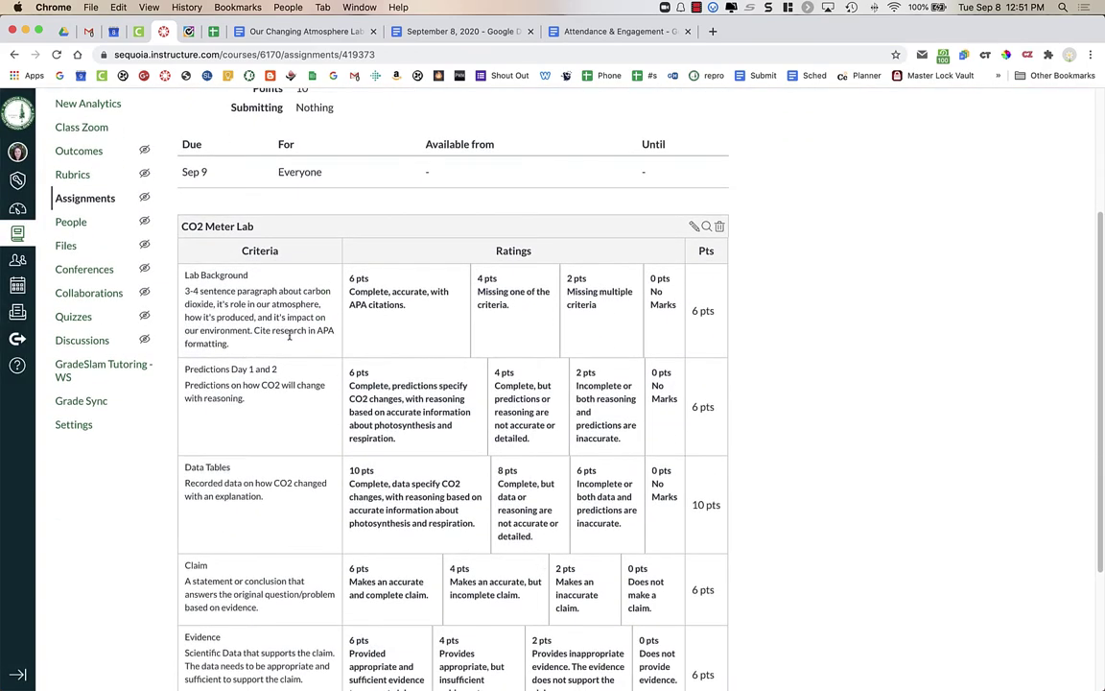
pyautogui.scroll(-3, 384, 518)
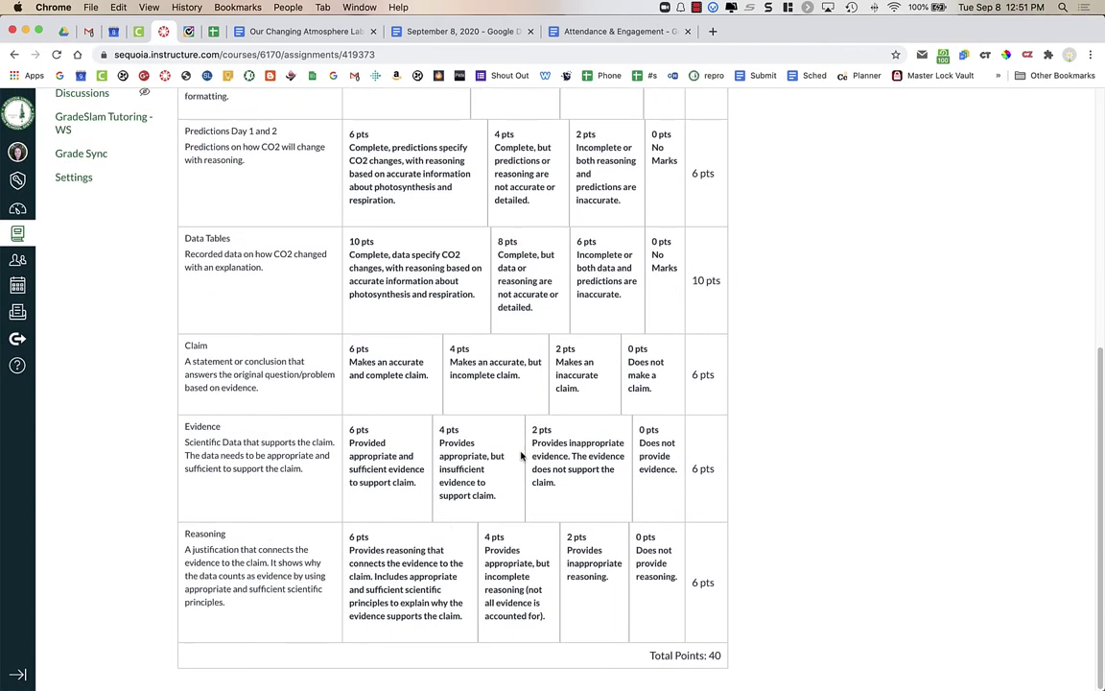
pyautogui.scroll(3, 499, 479)
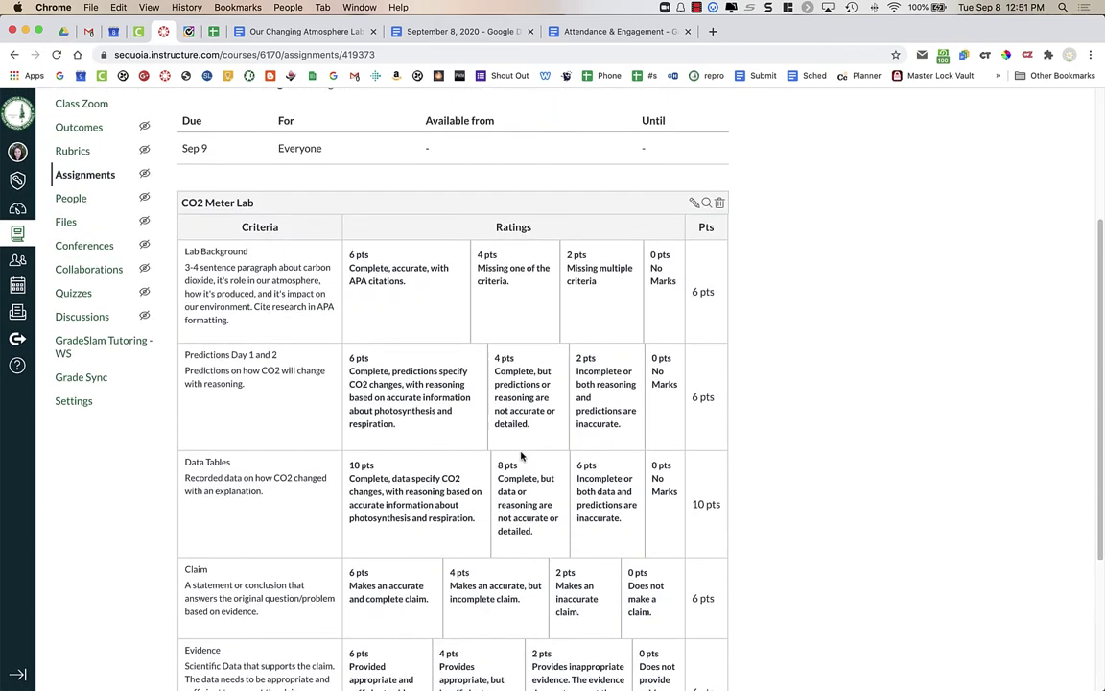
pyautogui.click(694, 203)
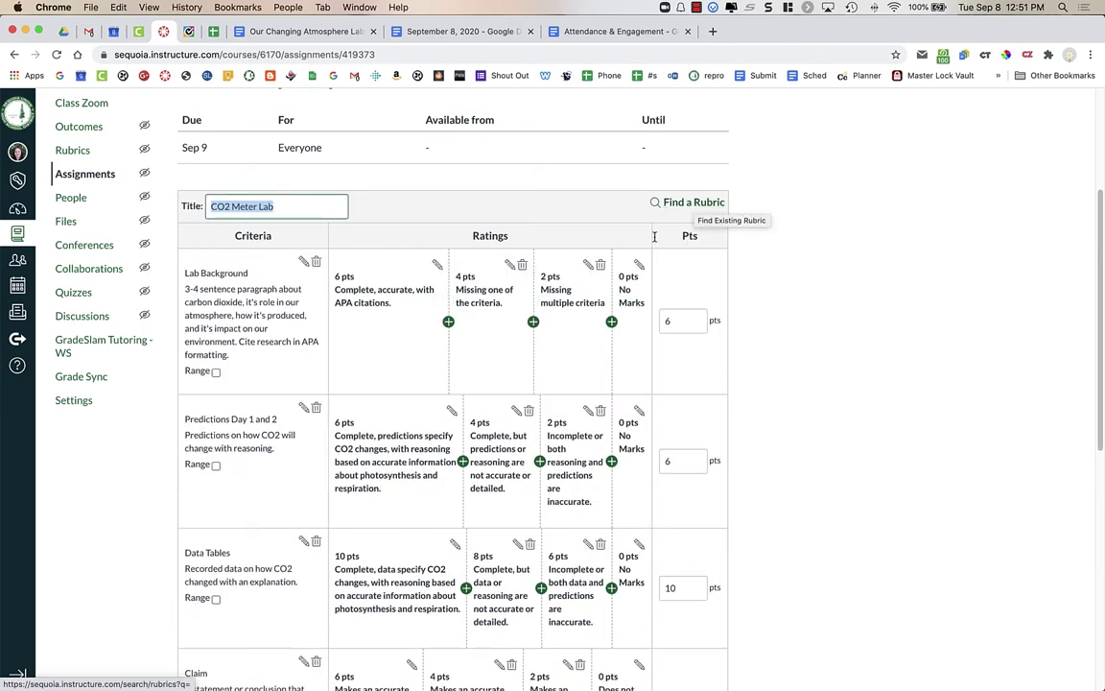
pyautogui.scroll(-10, 514, 429)
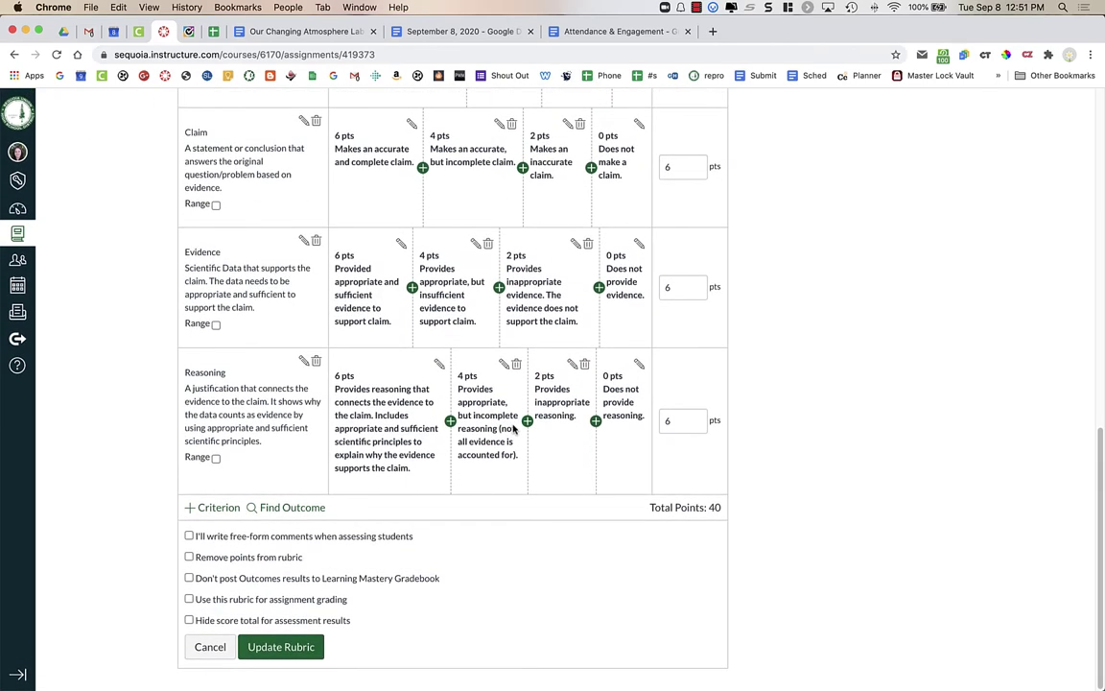
pyautogui.click(220, 602)
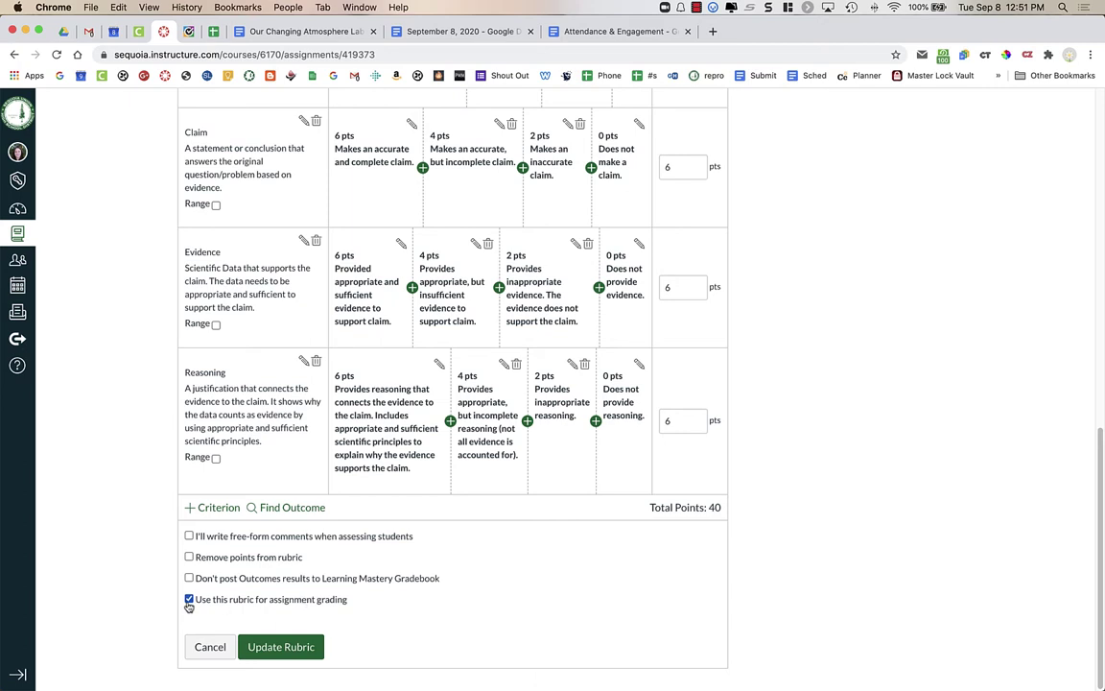
pyautogui.click(293, 647)
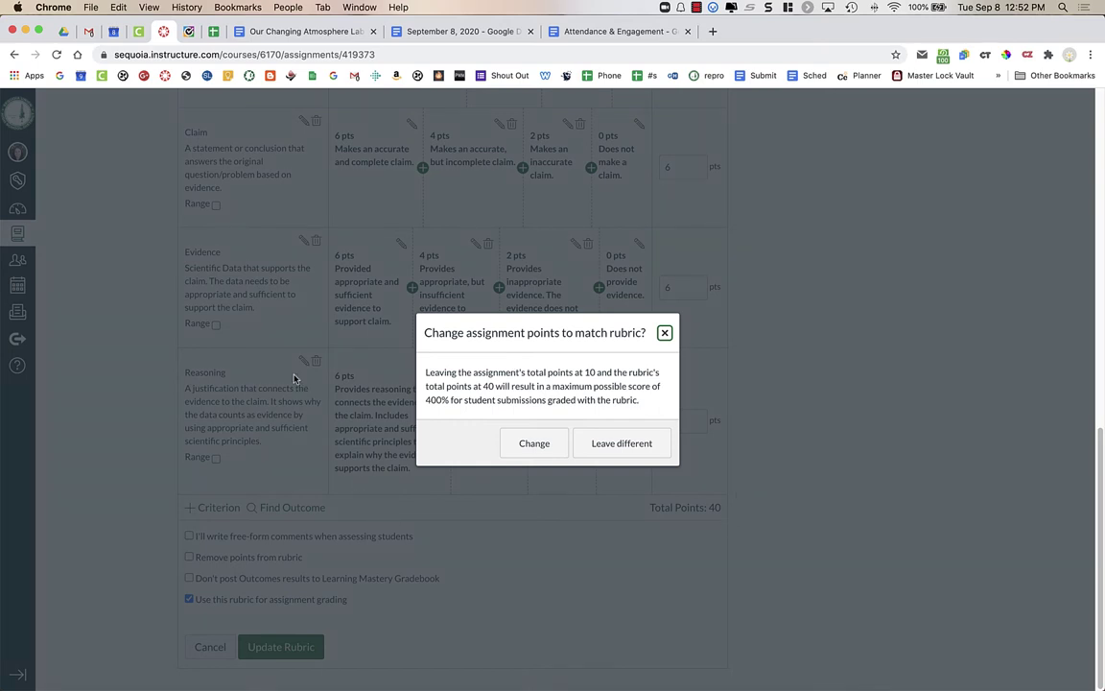
pyautogui.click(537, 443)
pyautogui.scroll(-10, 661, 485)
pyautogui.scroll(10, 658, 484)
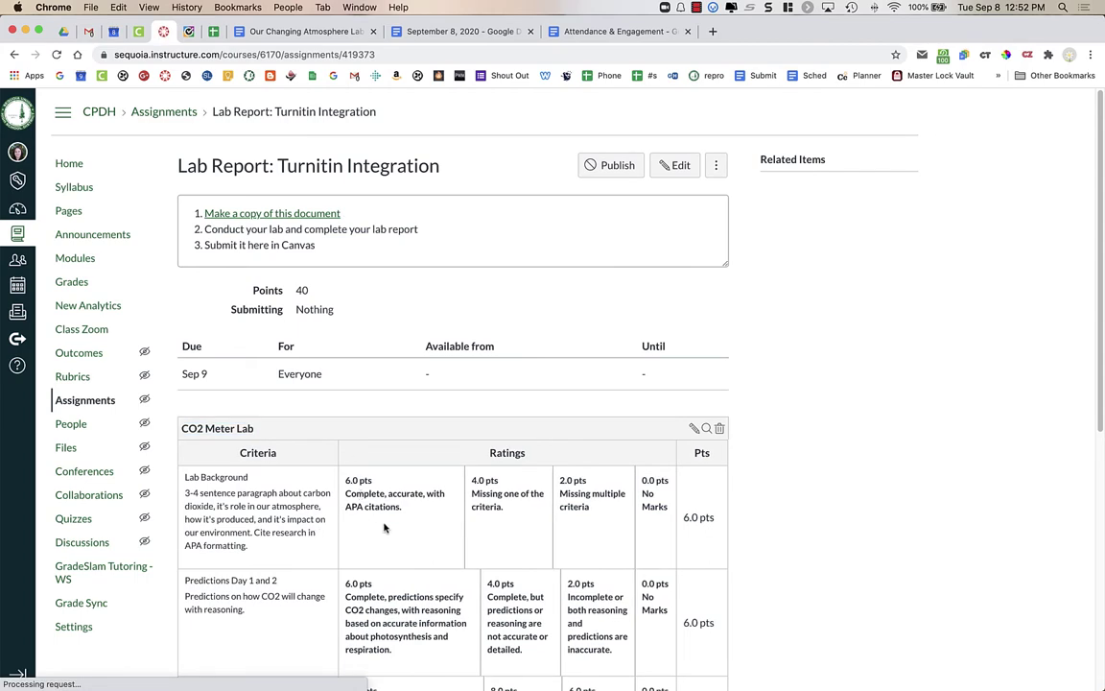
pyautogui.scroll(-5, 383, 521)
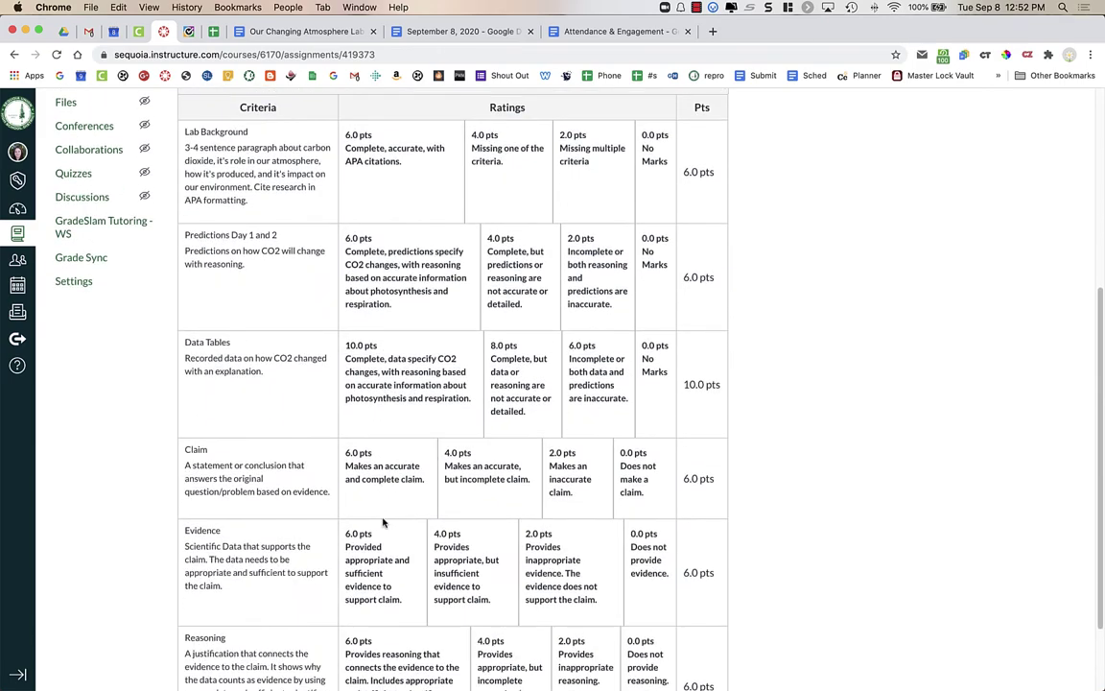
# Fit the whole CO2 Meter Lab rubric on the page and capture it as a region screenshot with Snagit.
pyautogui.scroll(-2, 383, 522)
pyautogui.scroll(3, 383, 522)
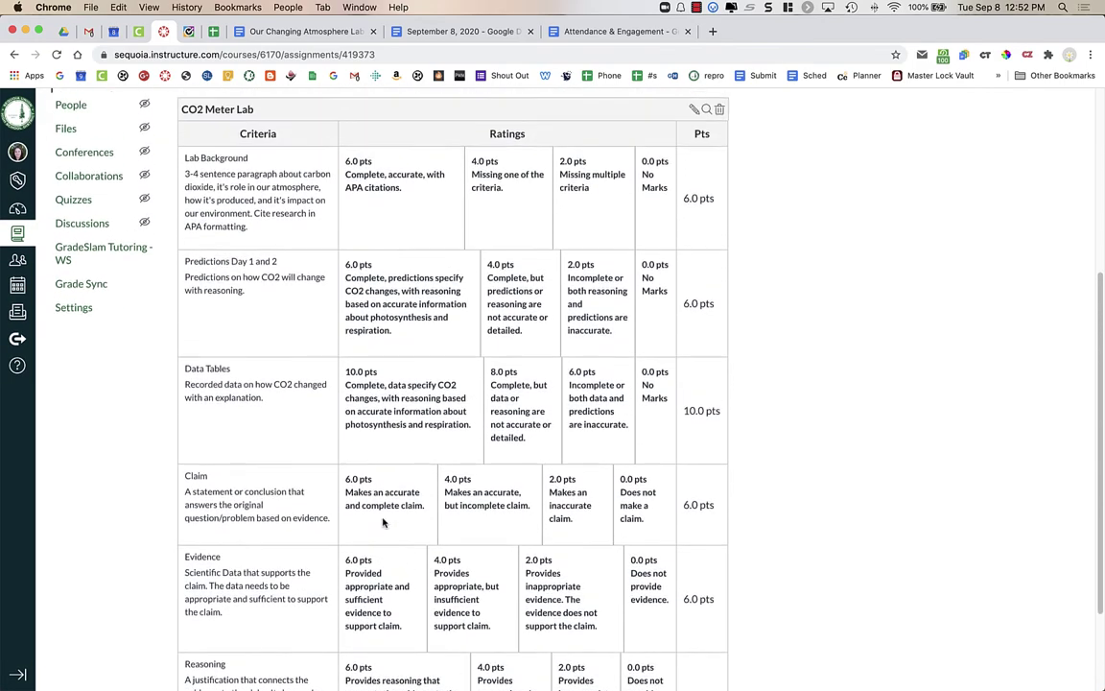
pyautogui.scroll(1, 383, 522)
pyautogui.press('super+minus')
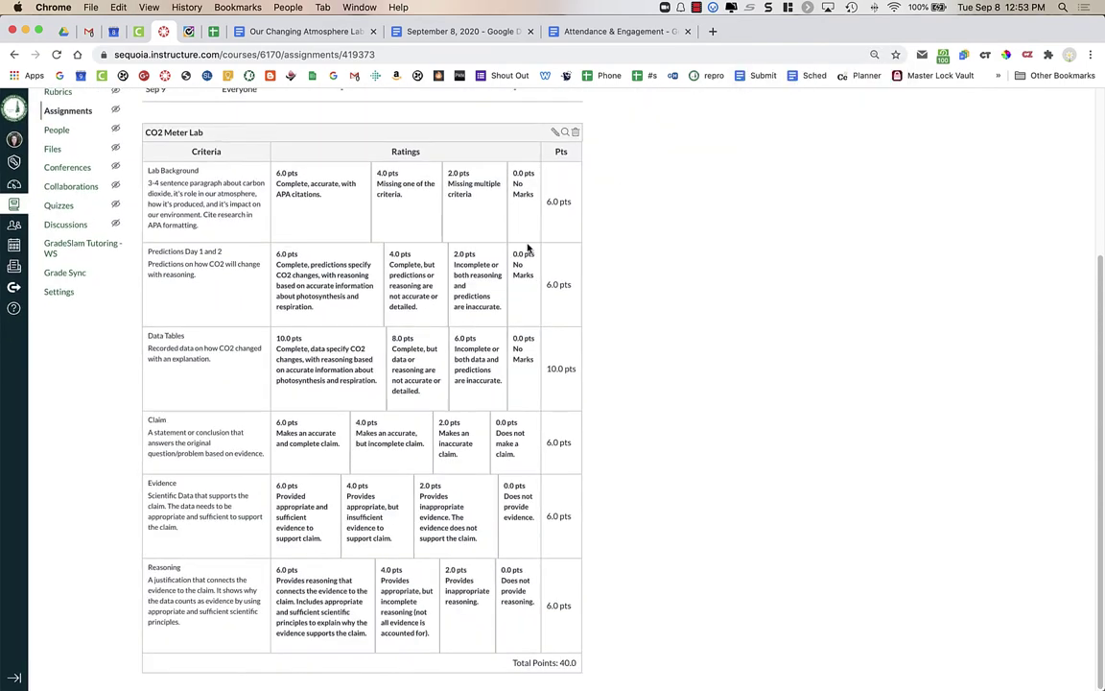
pyautogui.click(767, 8)
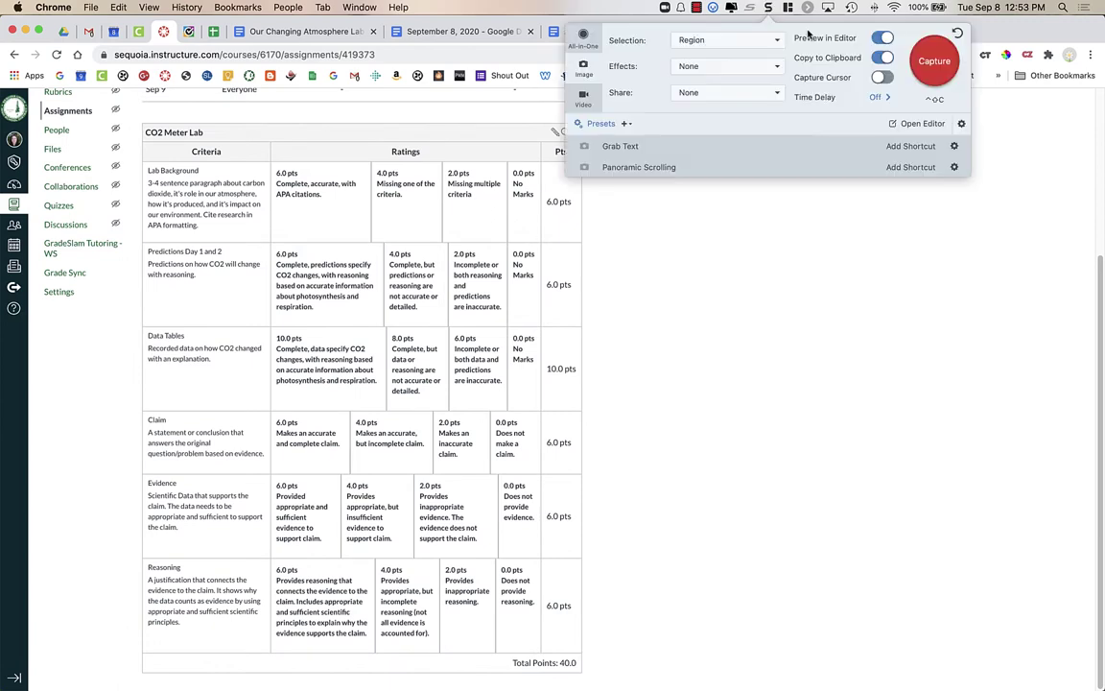
pyautogui.click(921, 63)
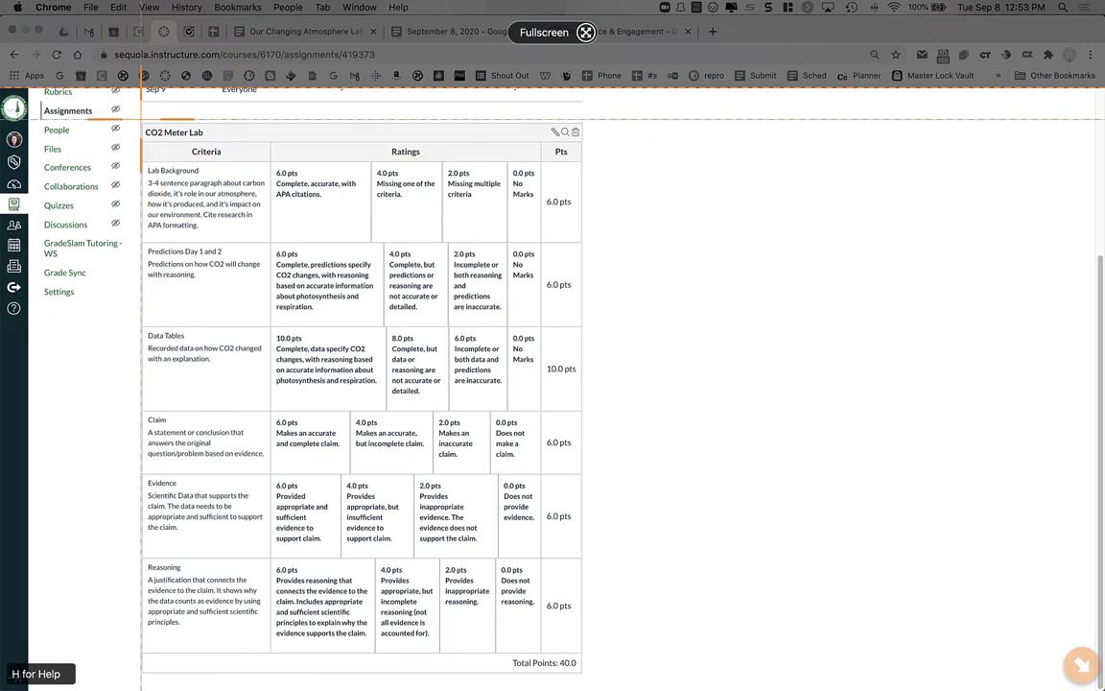
pyautogui.moveTo(138, 119); pyautogui.dragTo(600, 676)
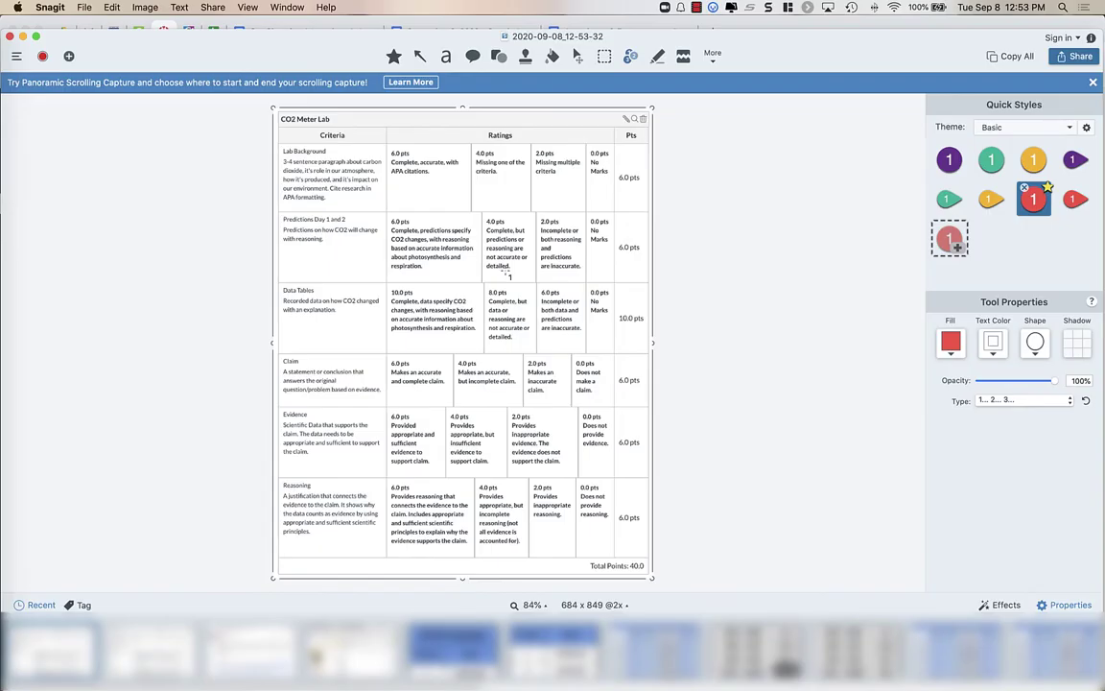
# Save the rubric capture as a PNG named co2labrubric on the iCloud Desktop and minimize the Snagit editor.
pyautogui.click(84, 8)
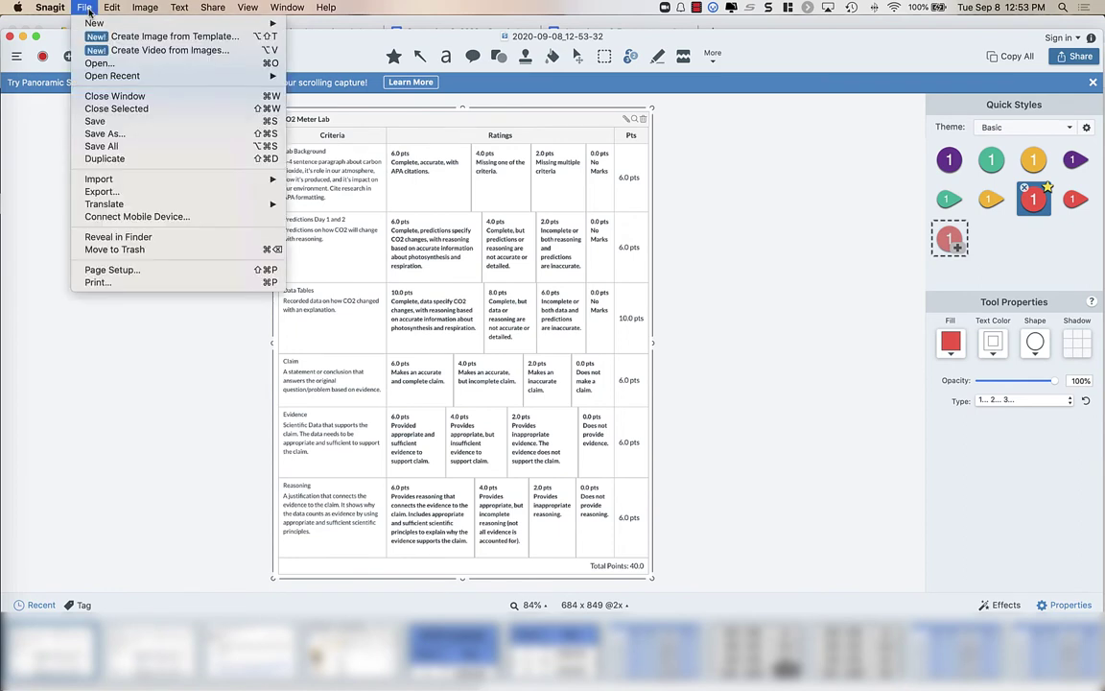
pyautogui.click(109, 135)
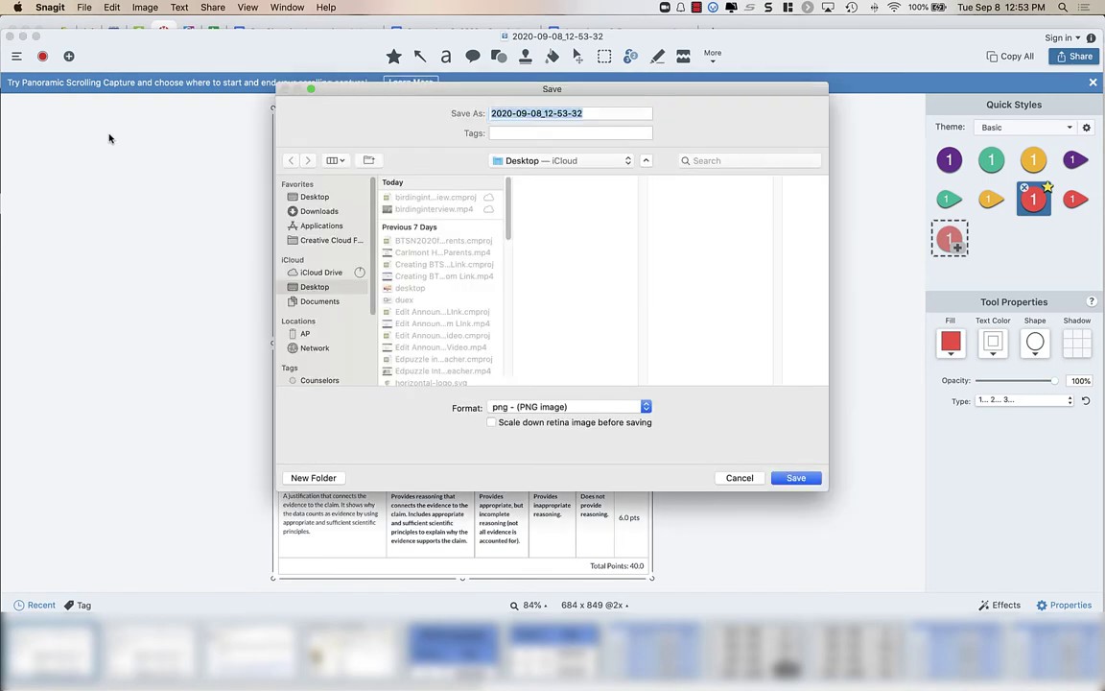
pyautogui.write('co2labrubric')
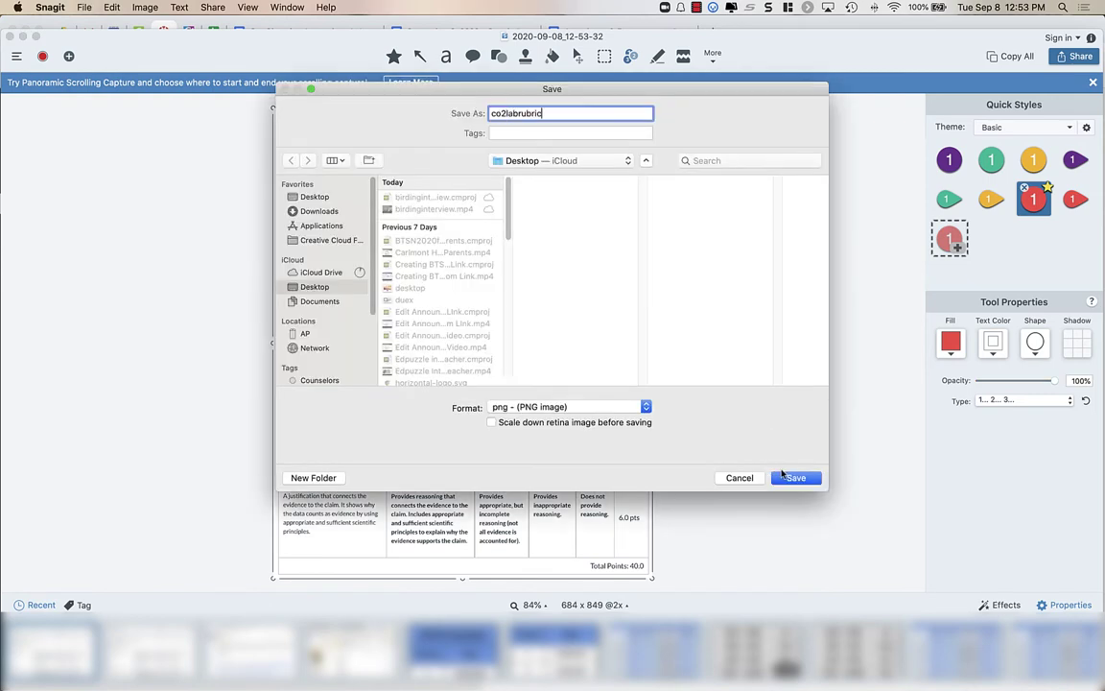
pyautogui.click(793, 477)
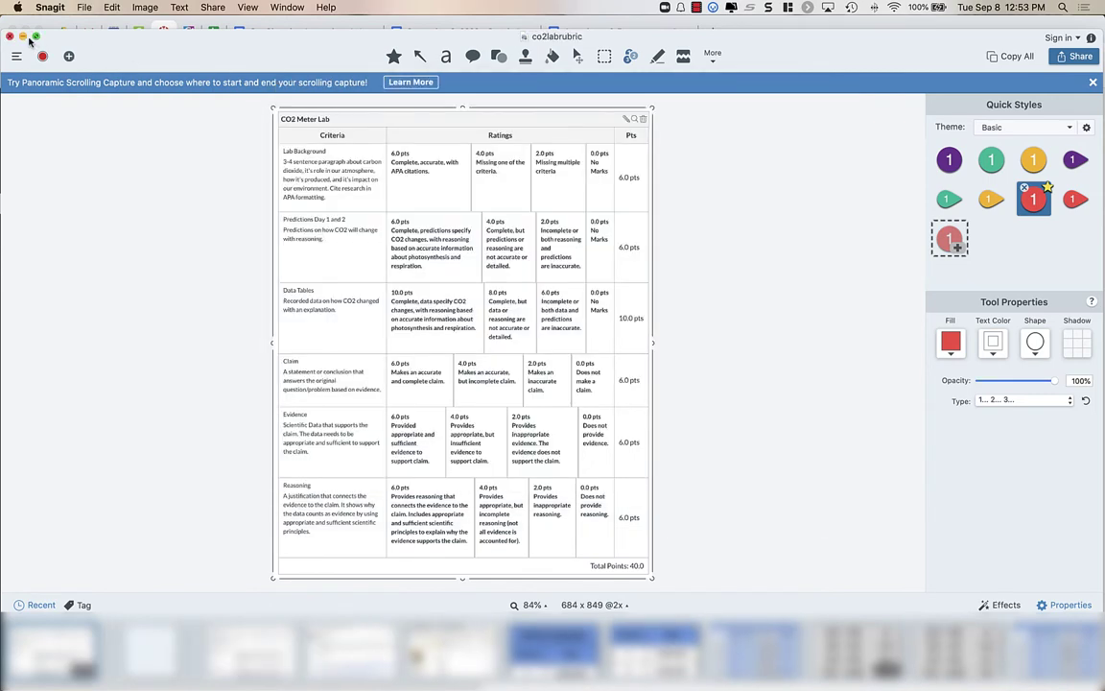
pyautogui.click(24, 36)
# Open the Lab Report: Turnitin Integration assignment for editing and reset the browser zoom to 100%.
pyautogui.scroll(5, 355, 161)
pyautogui.click(543, 151)
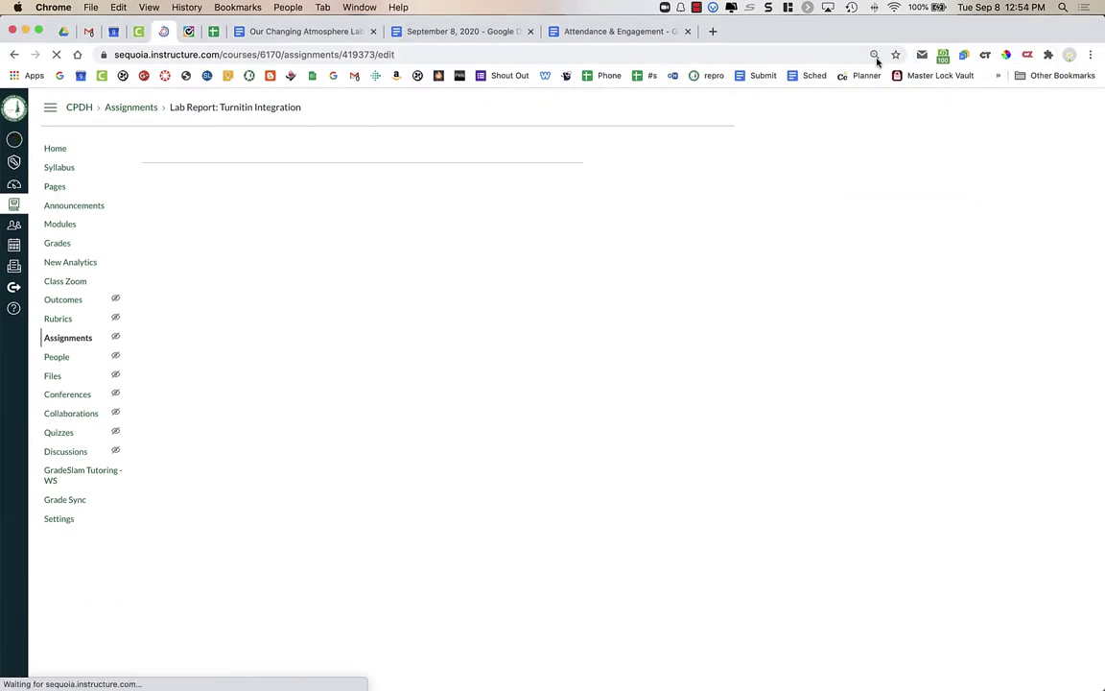
pyautogui.click(875, 55)
pyautogui.click(875, 79)
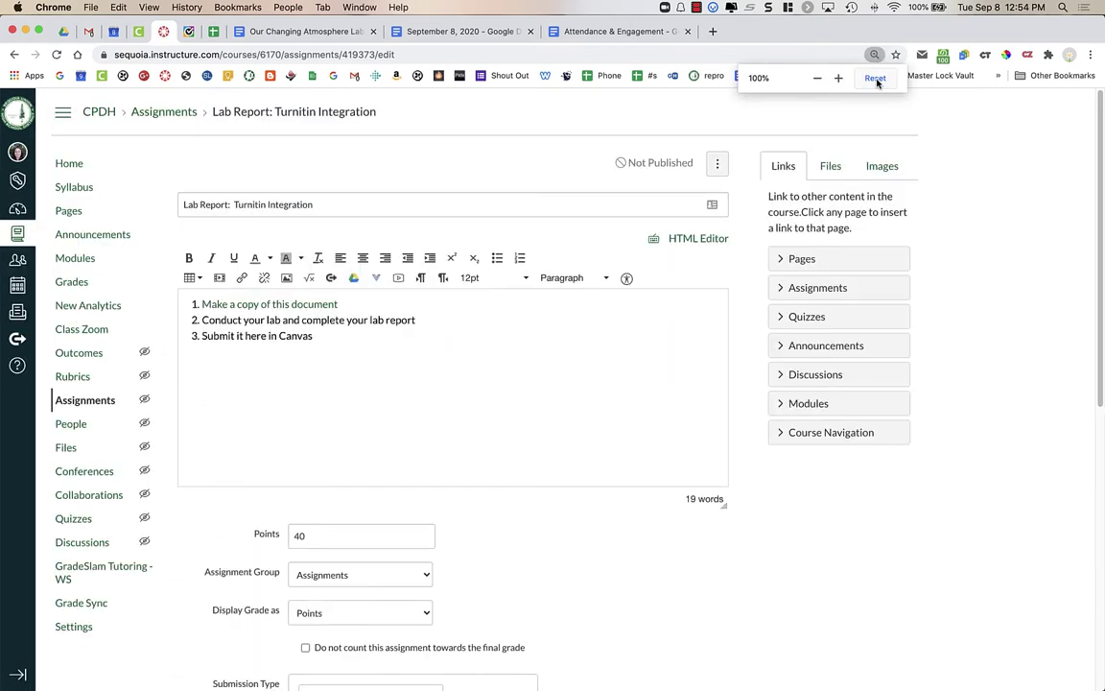
# Start inserting an image below the numbered instructions, using the Canvas Course files folder as its source.
pyautogui.scroll(-1, 470, 394)
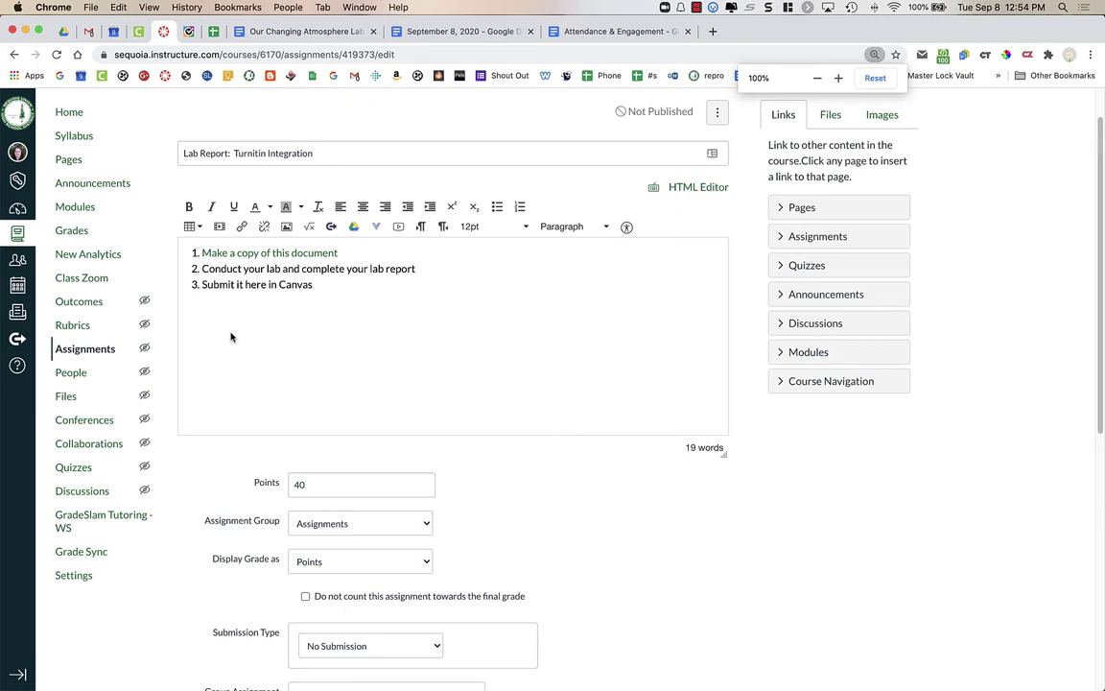
pyautogui.click(321, 300)
pyautogui.press('Return')
pyautogui.press('Return')
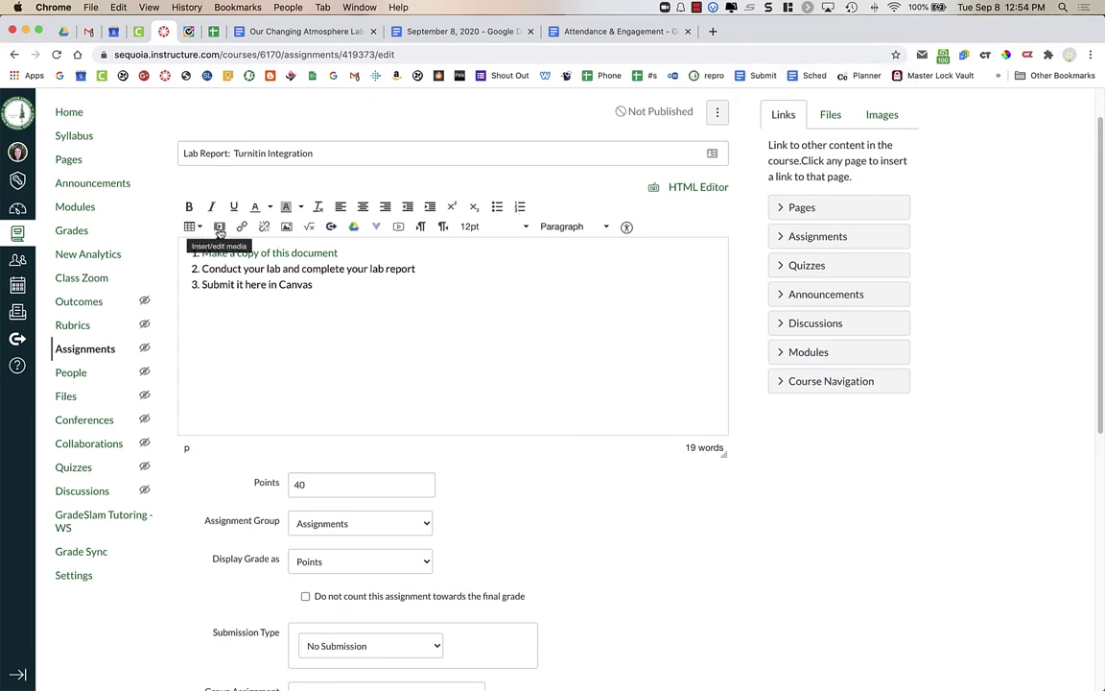
pyautogui.click(286, 227)
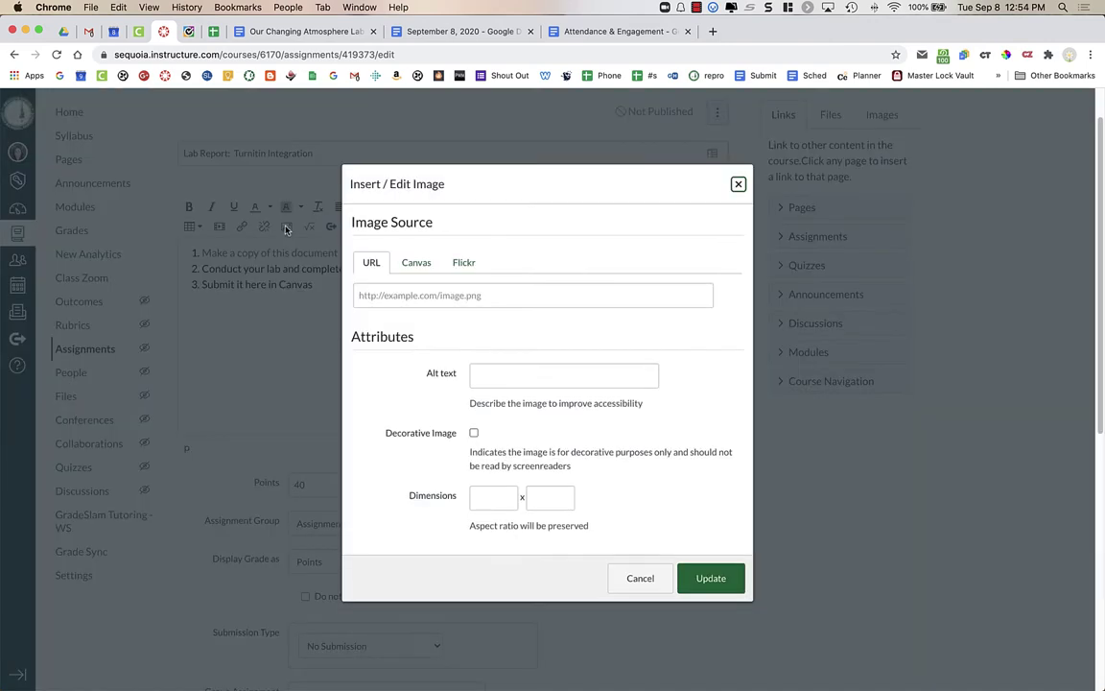
pyautogui.click(415, 264)
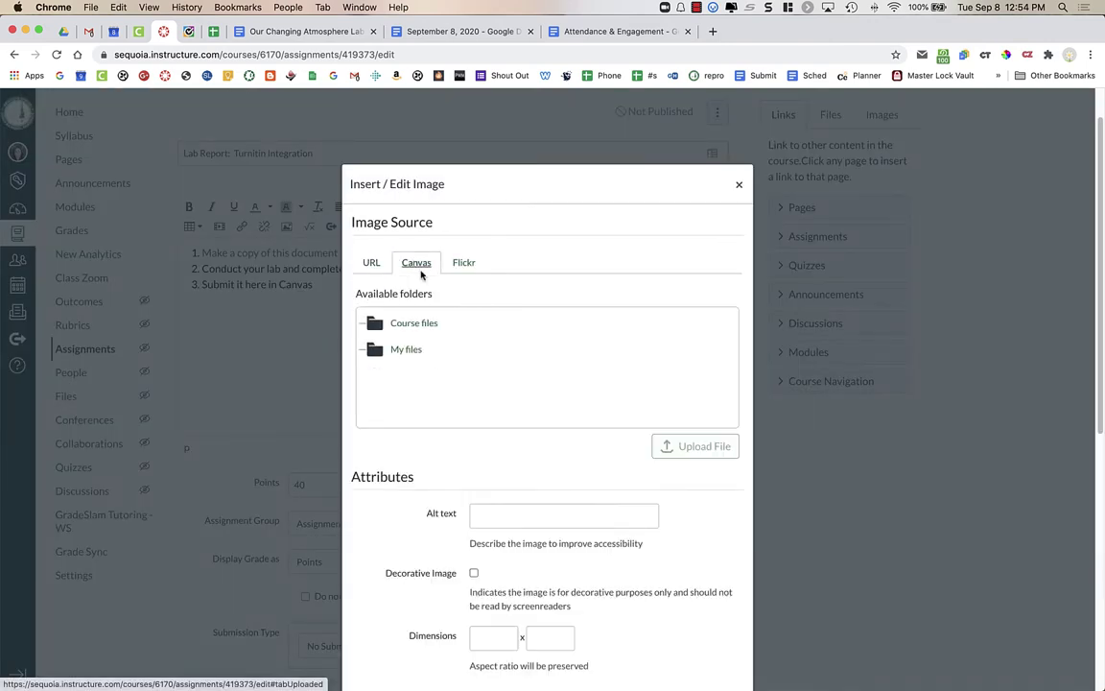
pyautogui.scroll(-1, 451, 341)
pyautogui.click(428, 287)
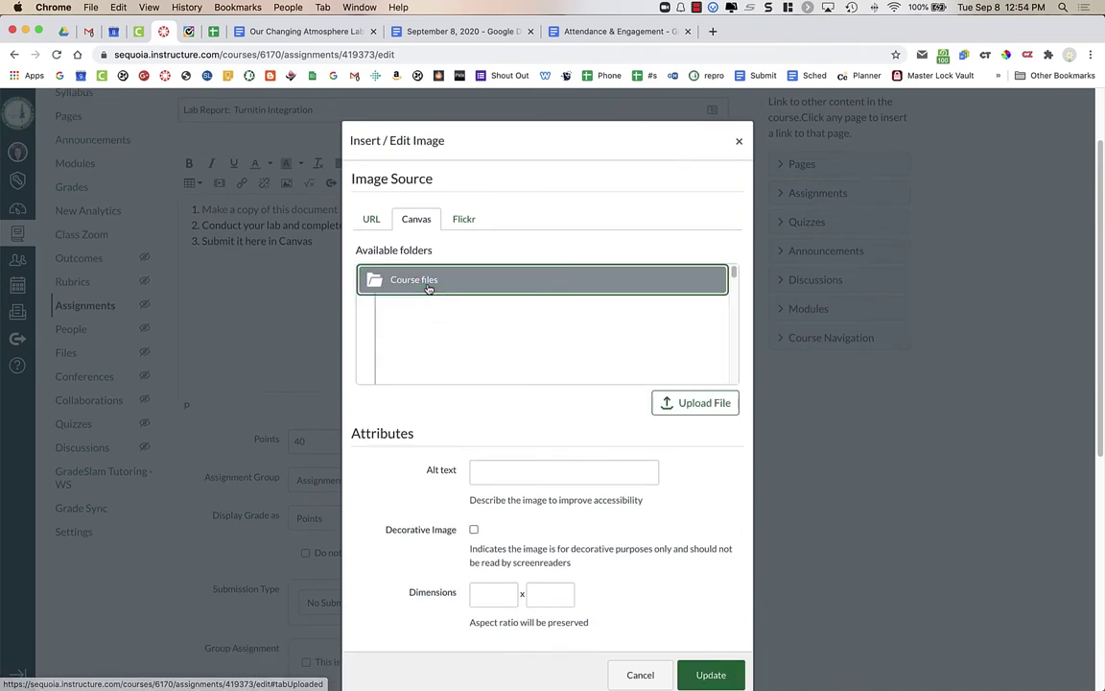
# Upload co2labrubric from the iCloud Desktop folder, insert it into the assignment description, and check the whole image.
pyautogui.click(712, 410)
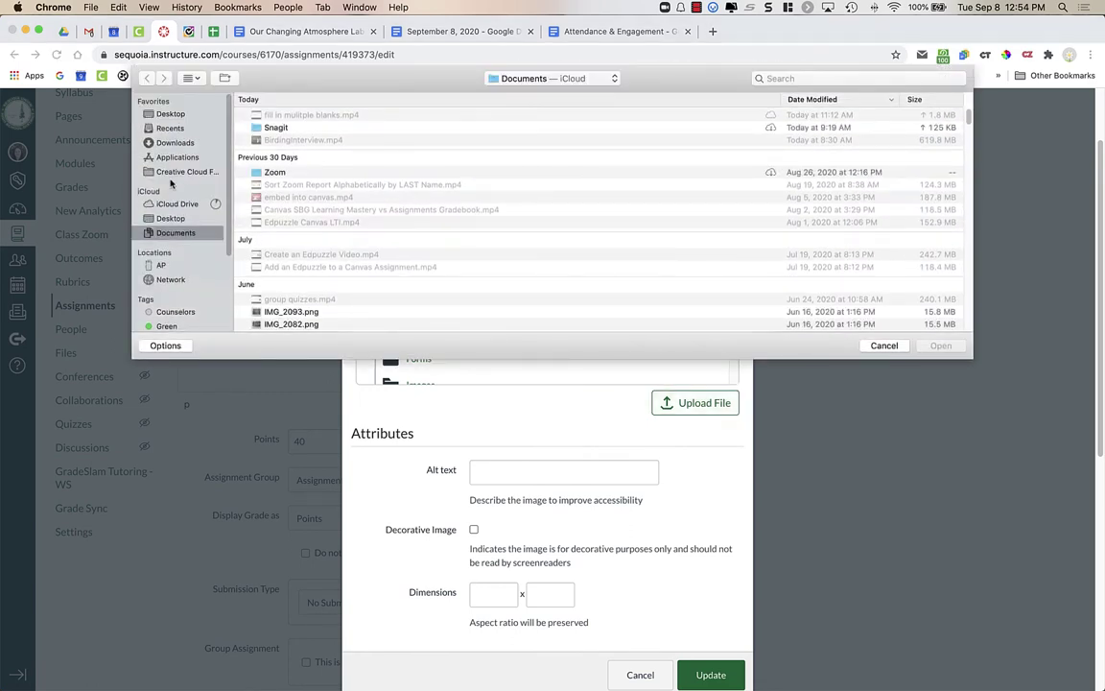
pyautogui.click(172, 218)
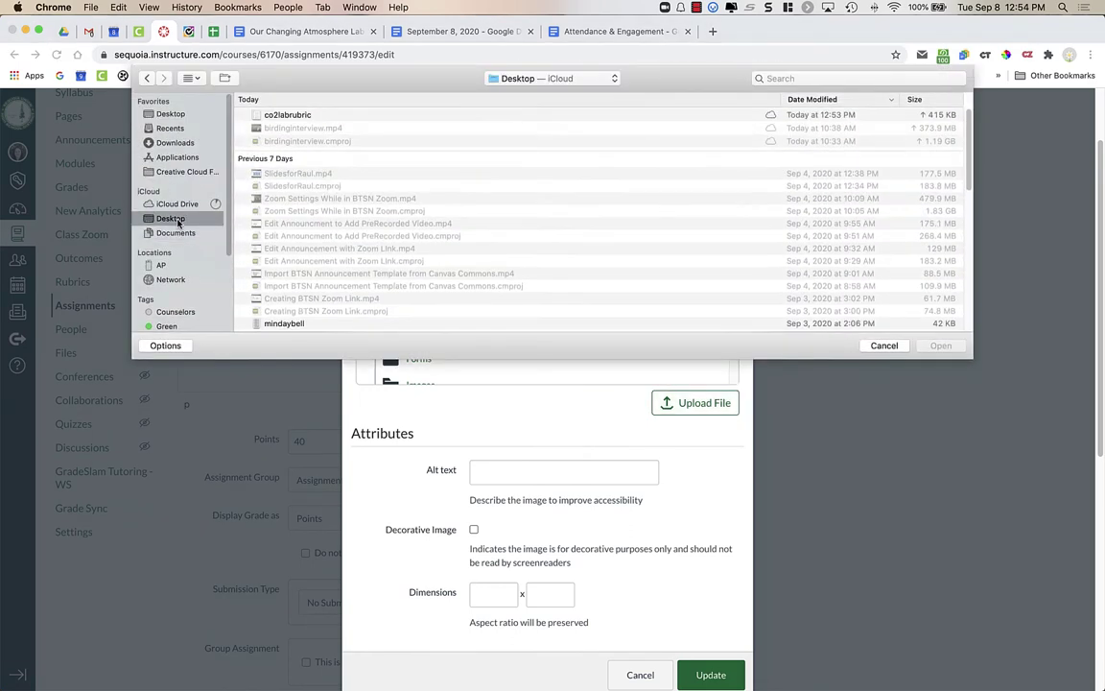
pyautogui.click(284, 114)
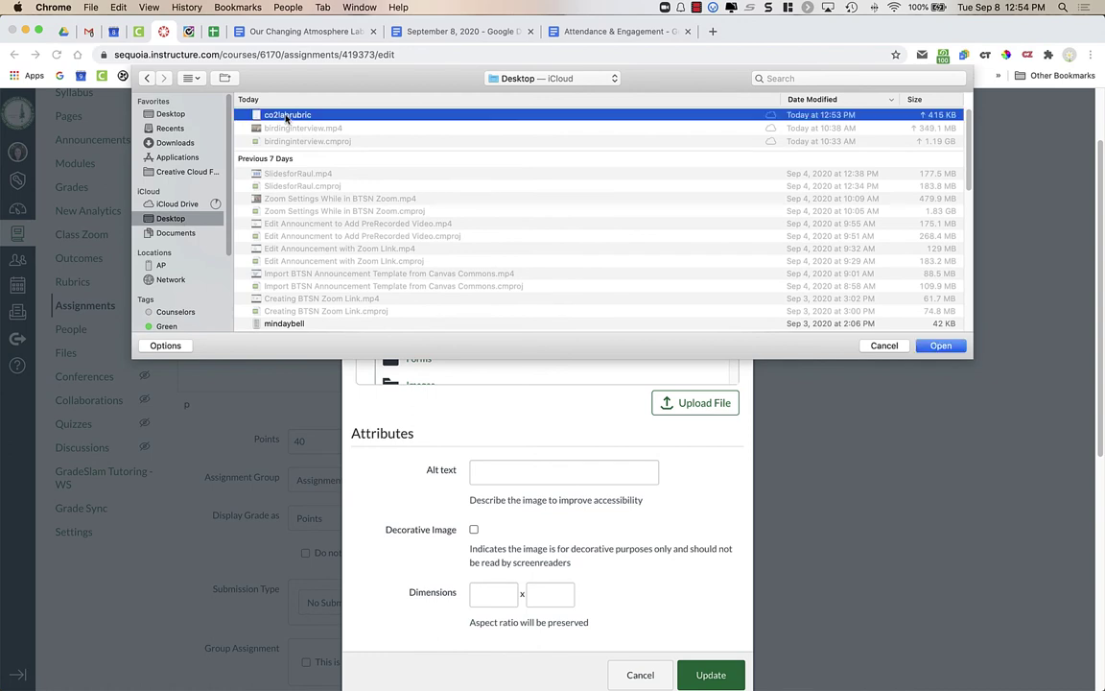
pyautogui.click(939, 346)
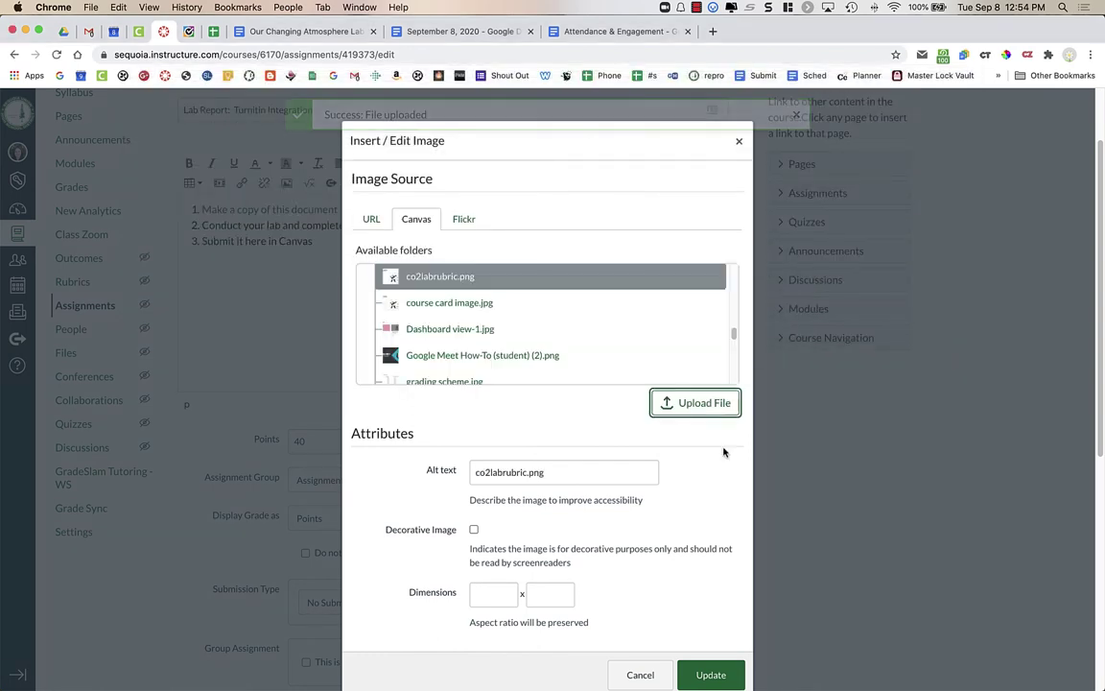
pyautogui.click(718, 674)
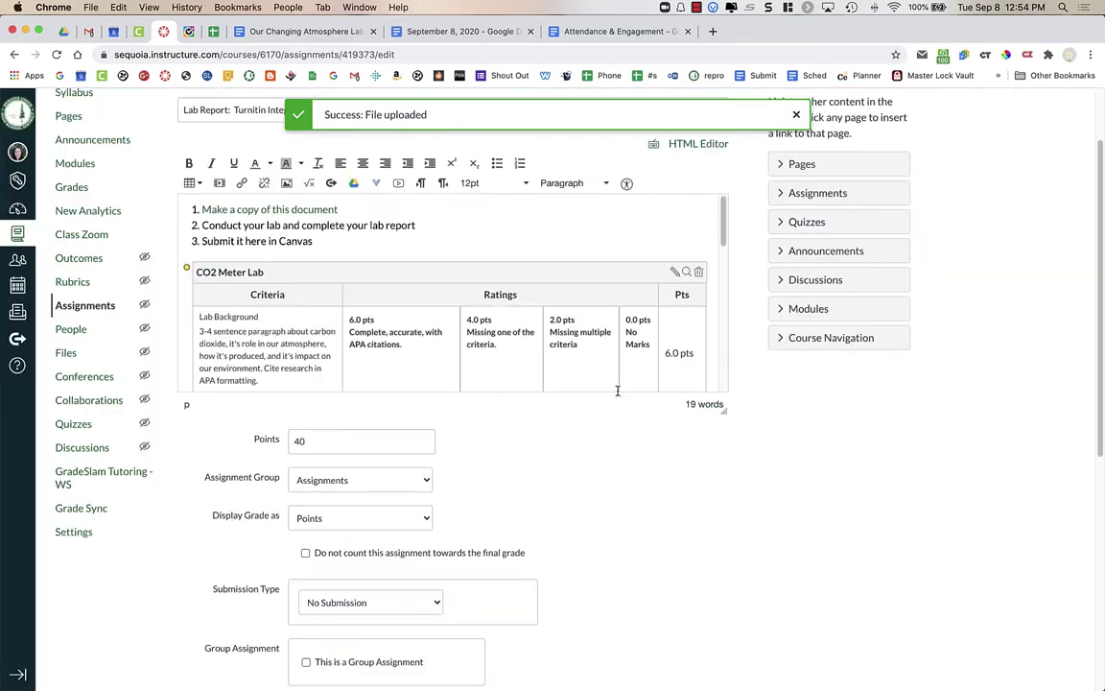
pyautogui.scroll(-10, 538, 290)
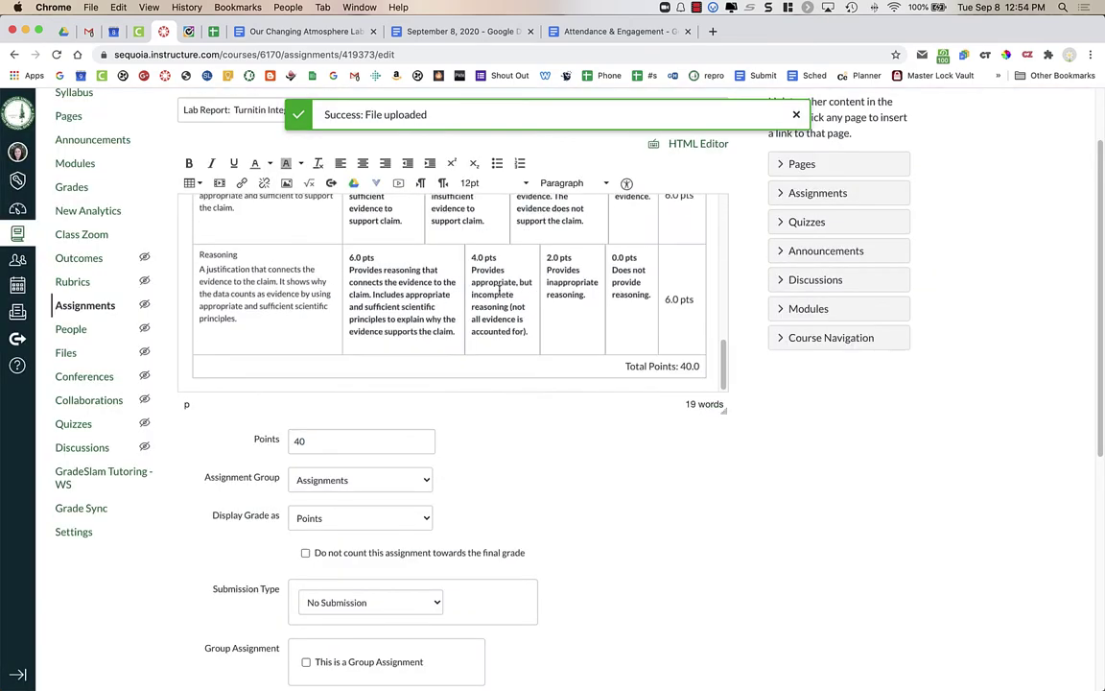
pyautogui.scroll(10, 480, 374)
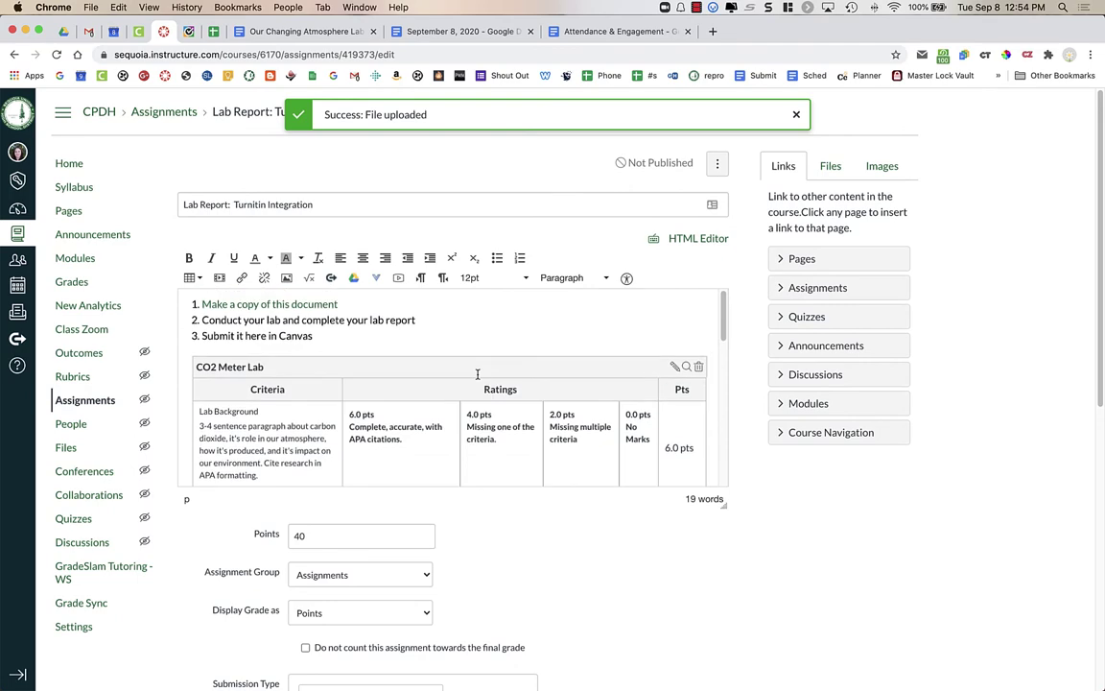
# Change the assignment's submission type to External Tool.
pyautogui.scroll(-10, 483, 550)
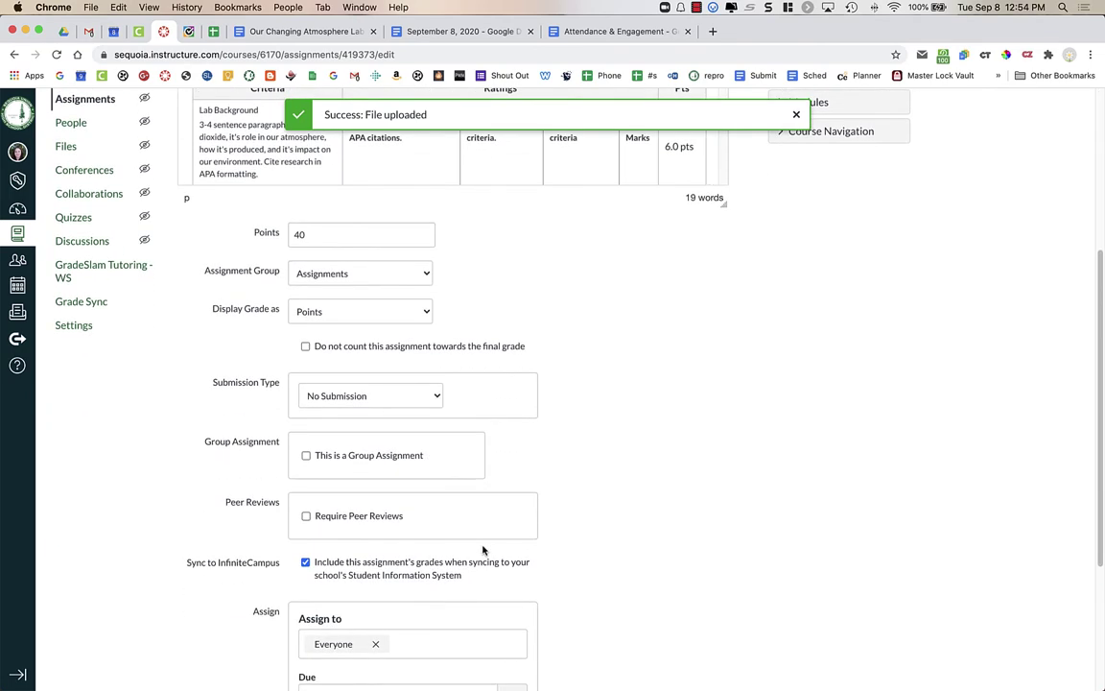
pyautogui.scroll(2, 703, 432)
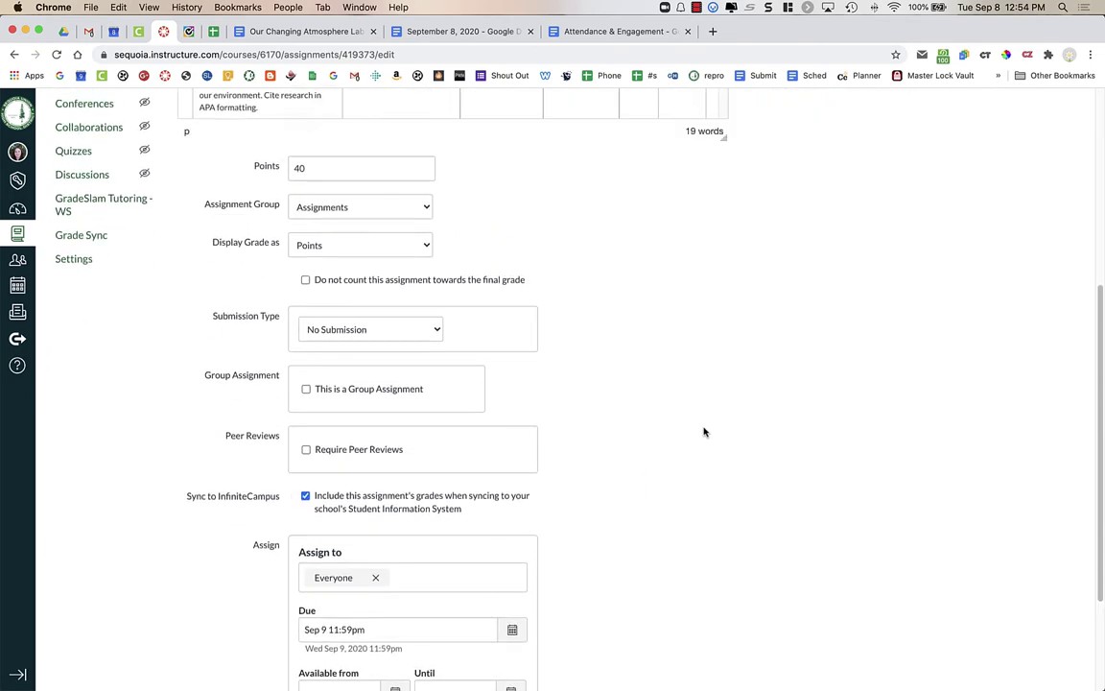
pyautogui.click(407, 329)
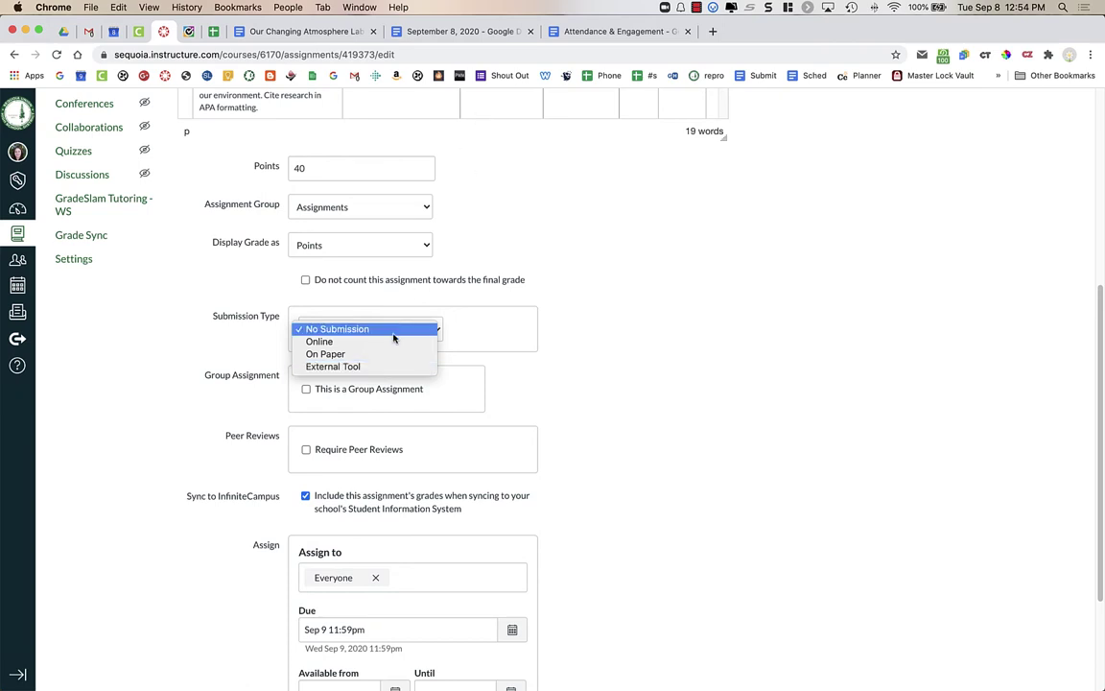
pyautogui.click(383, 370)
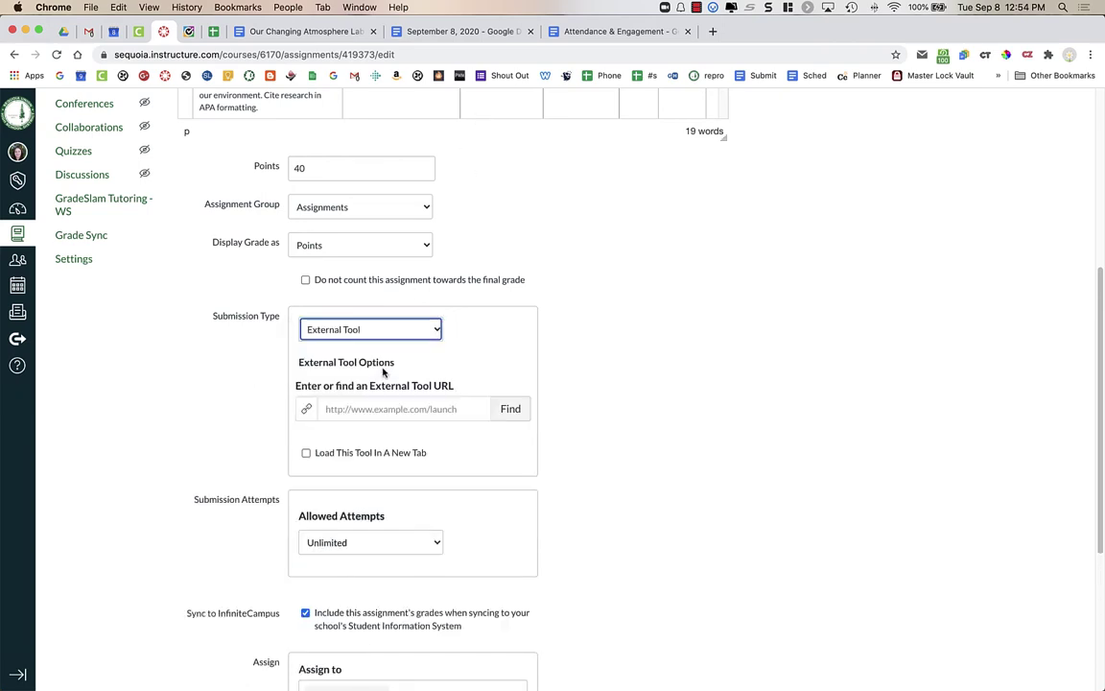
# Find Turnitin in the list of external tools and select it as the assignment's submission tool.
pyautogui.click(505, 412)
pyautogui.scroll(-15, 513, 414)
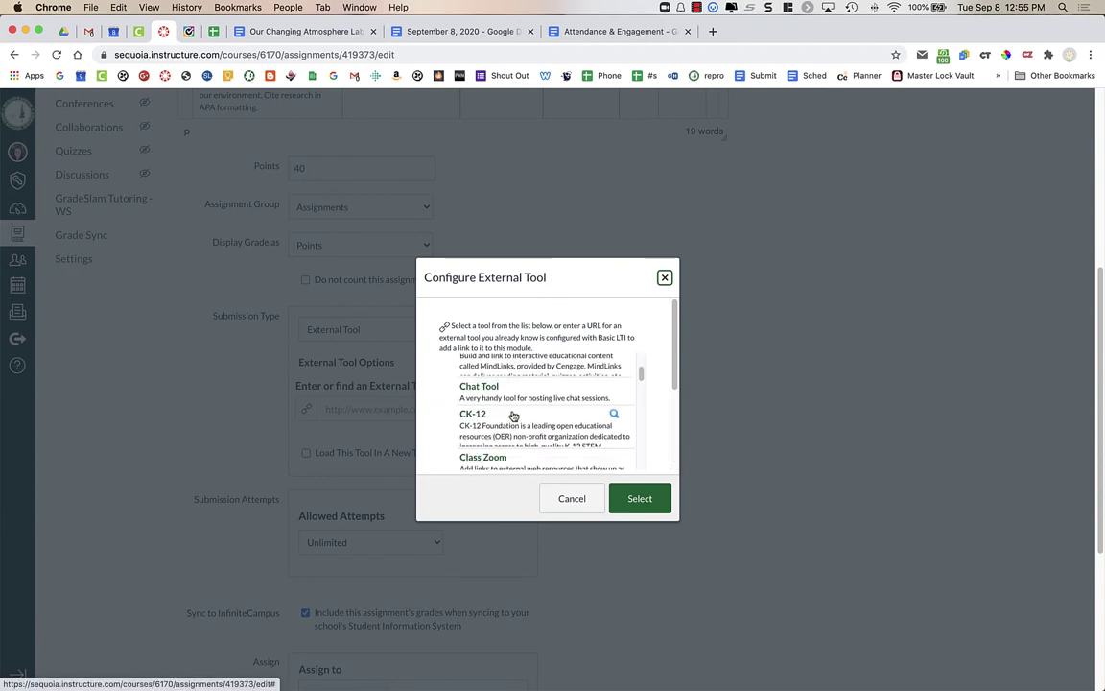
pyautogui.scroll(-15, 513, 414)
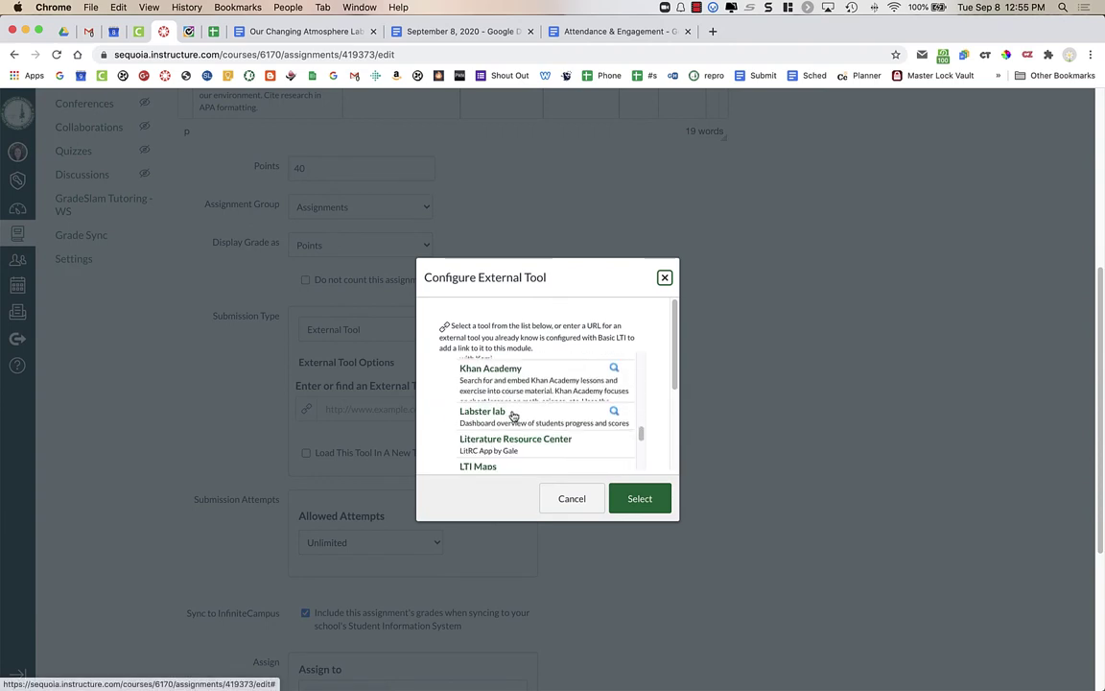
pyautogui.scroll(-15, 514, 414)
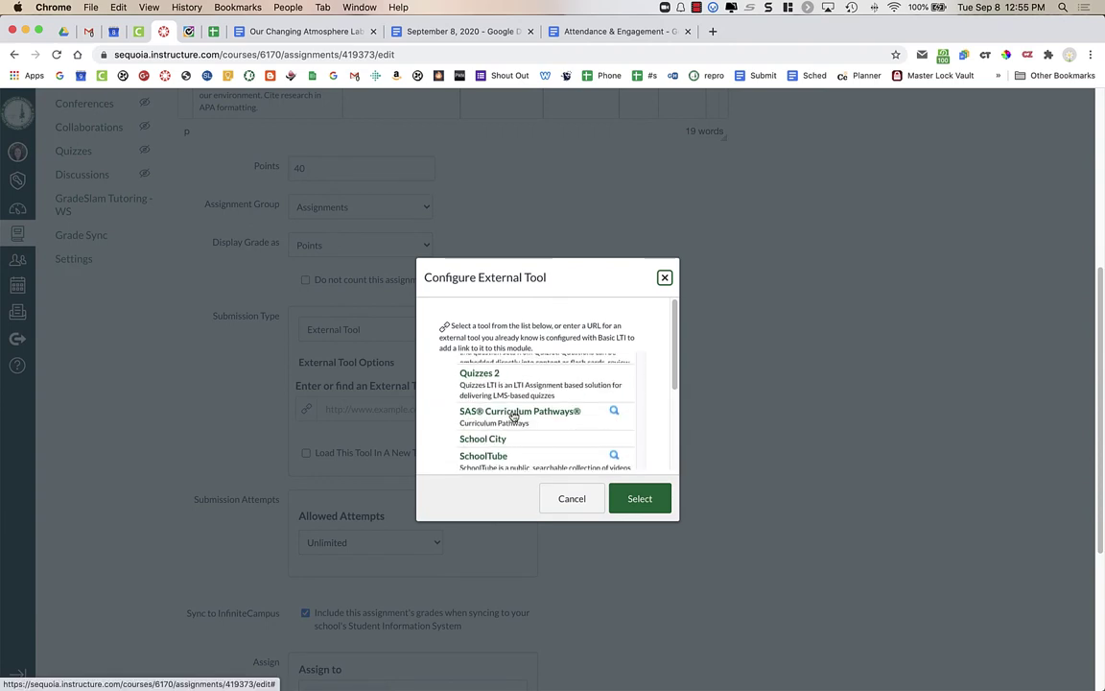
pyautogui.click(485, 379)
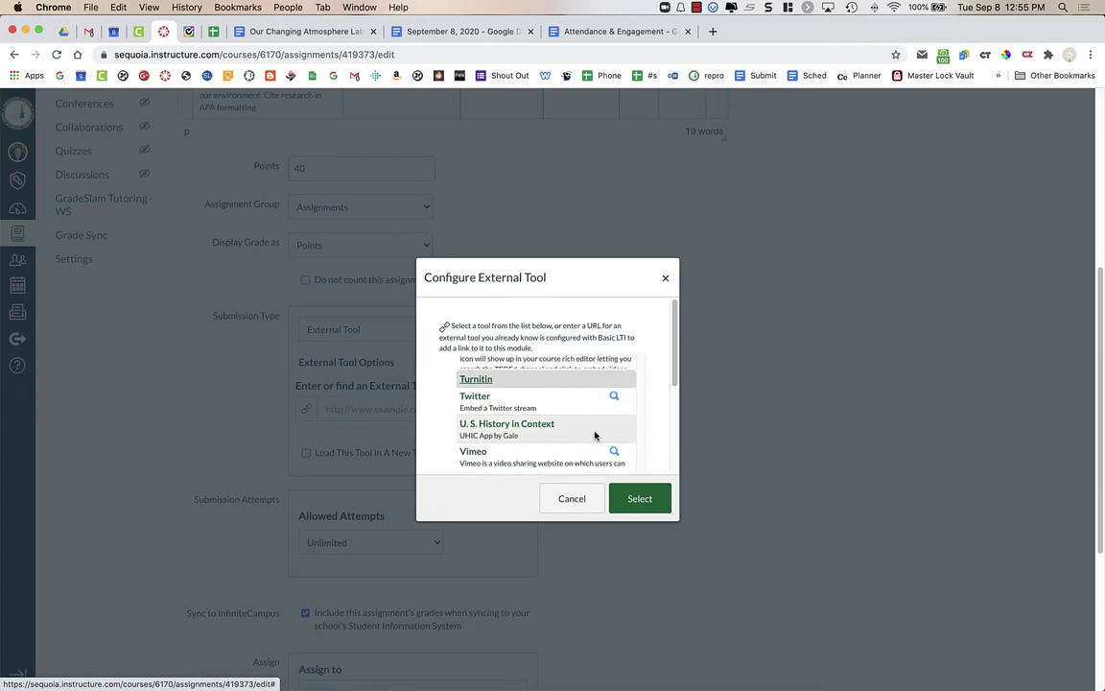
pyautogui.click(640, 498)
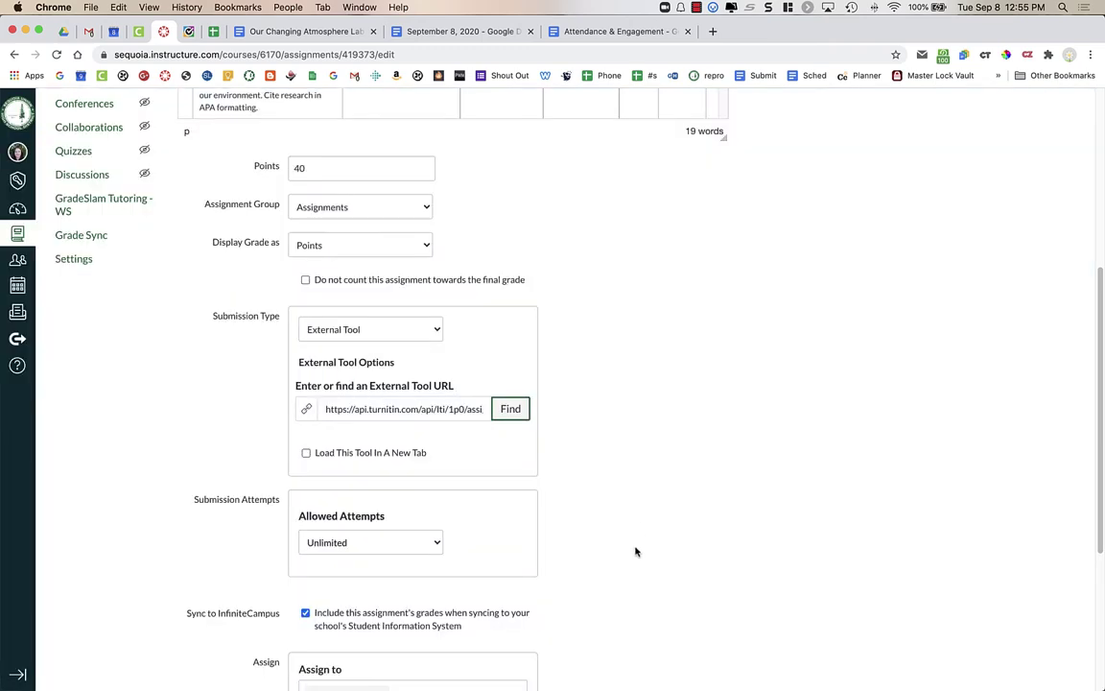
# Save the assignment without publishing it and go to the embedded Turnitin settings below the rubric image.
pyautogui.scroll(-3, 635, 552)
pyautogui.scroll(-2, 635, 551)
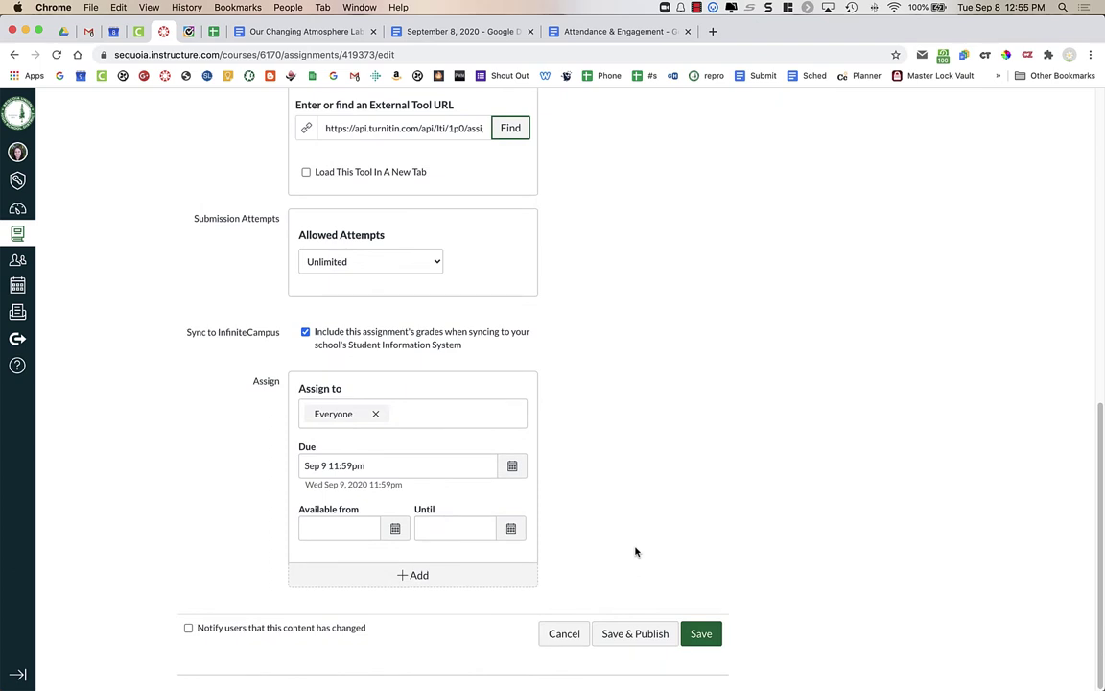
pyautogui.click(700, 634)
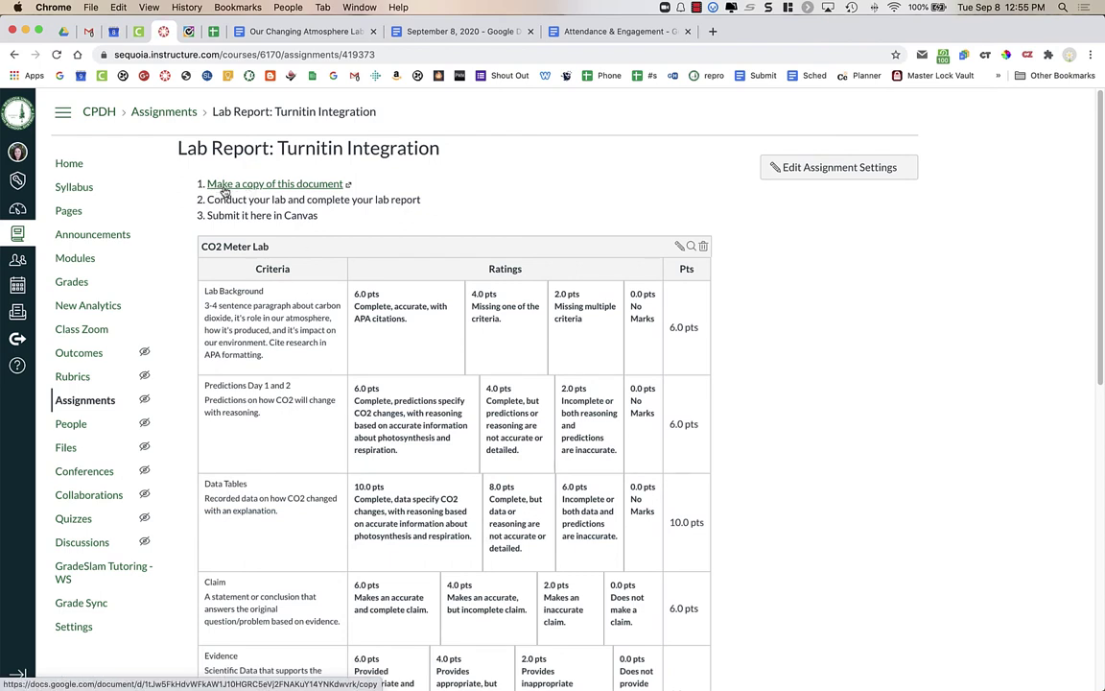
pyautogui.scroll(-10, 320, 240)
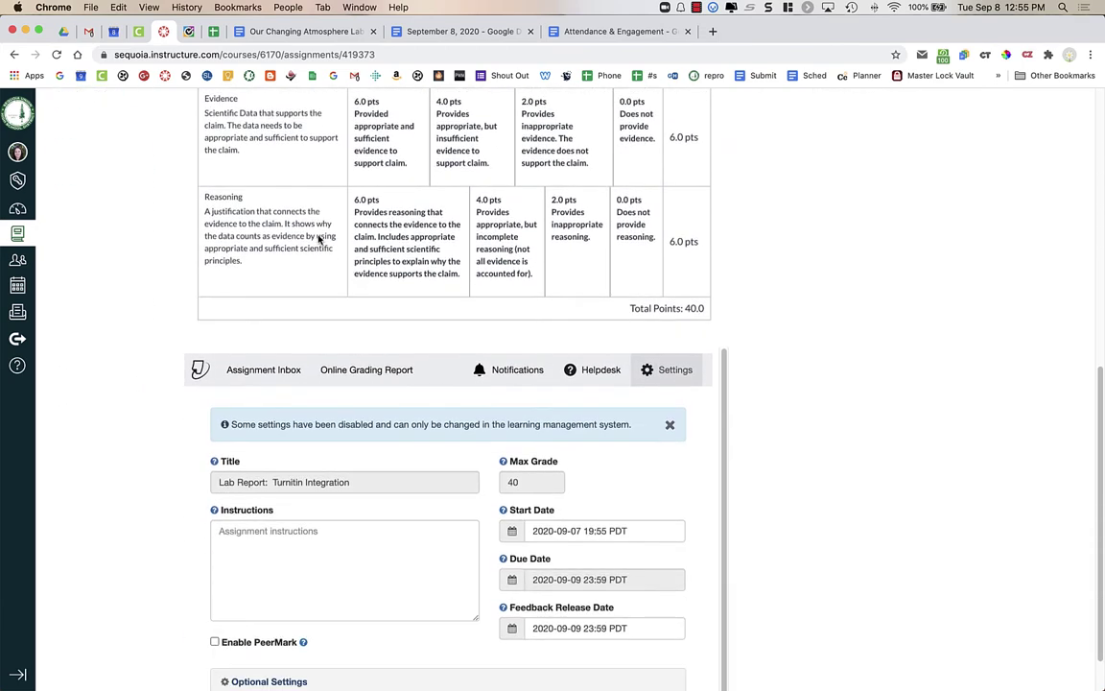
# Look over the Turnitin assignment's basic settings and expand its optional settings.
pyautogui.scroll(-1, 320, 240)
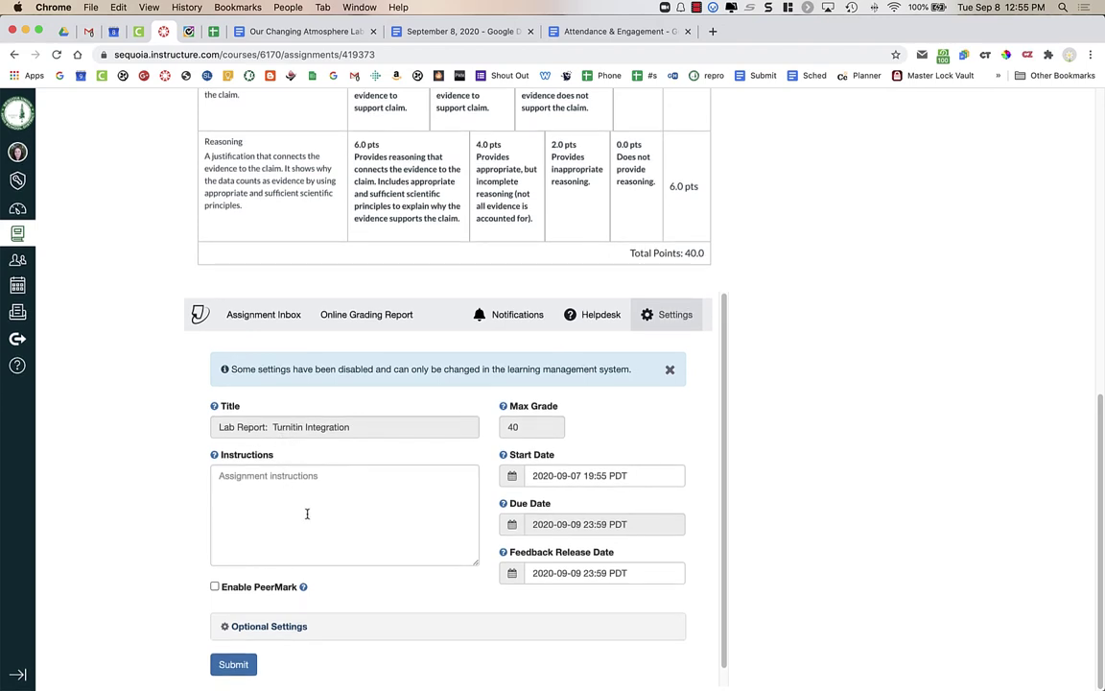
pyautogui.scroll(-1, 510, 473)
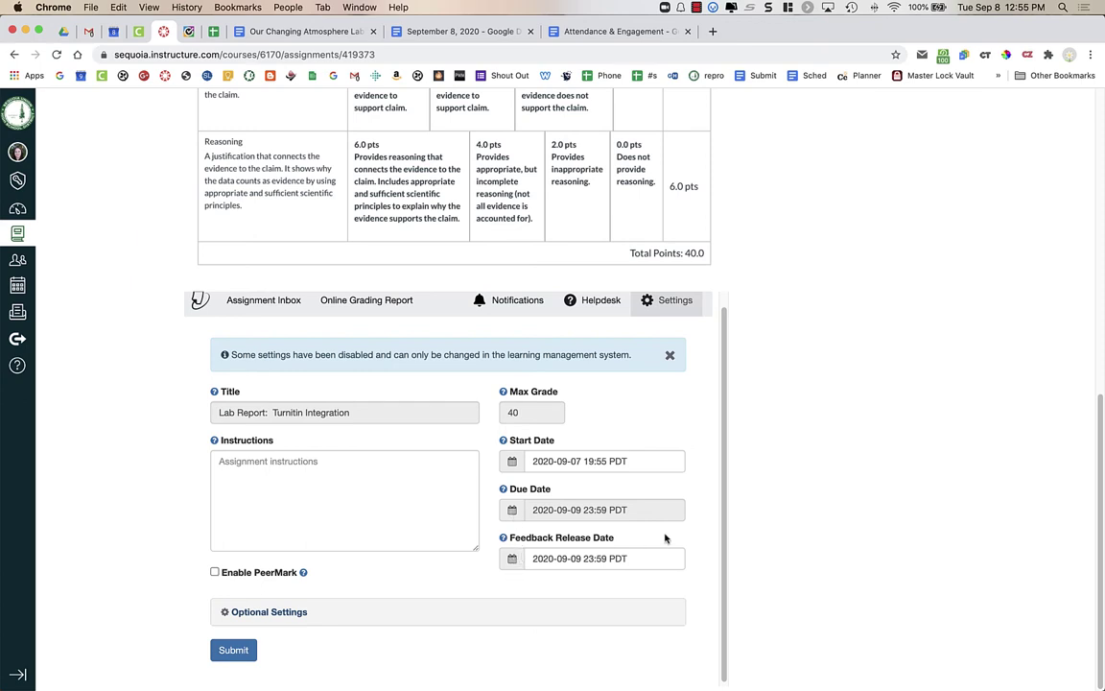
pyautogui.scroll(1, 665, 539)
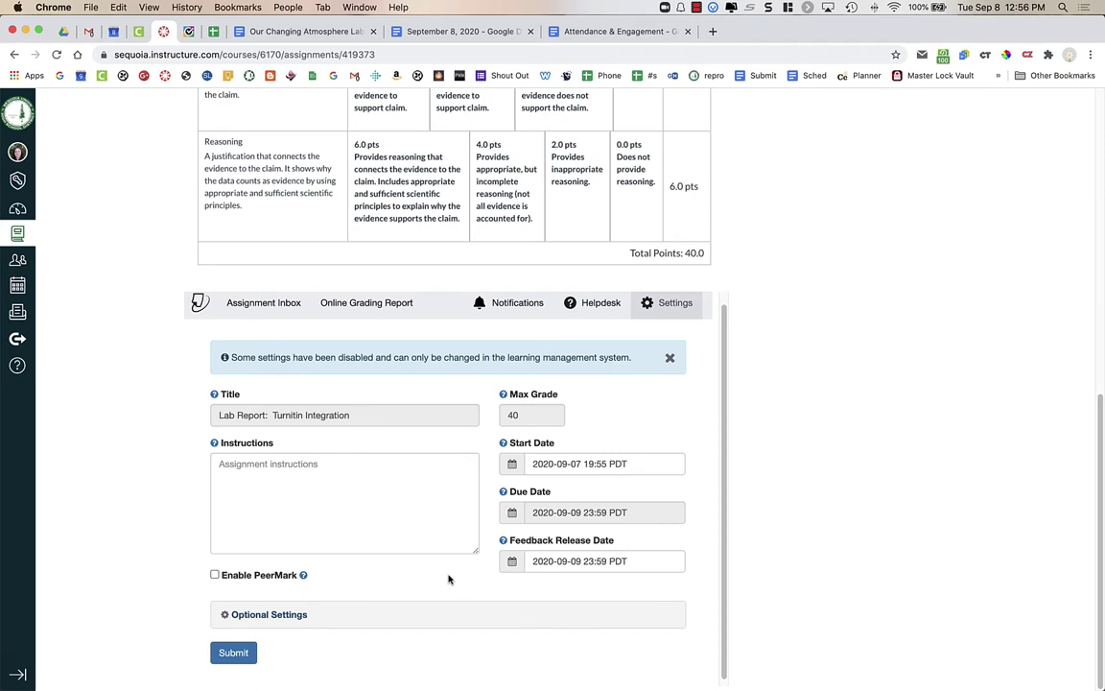
pyautogui.click(286, 622)
pyautogui.scroll(-5, 368, 606)
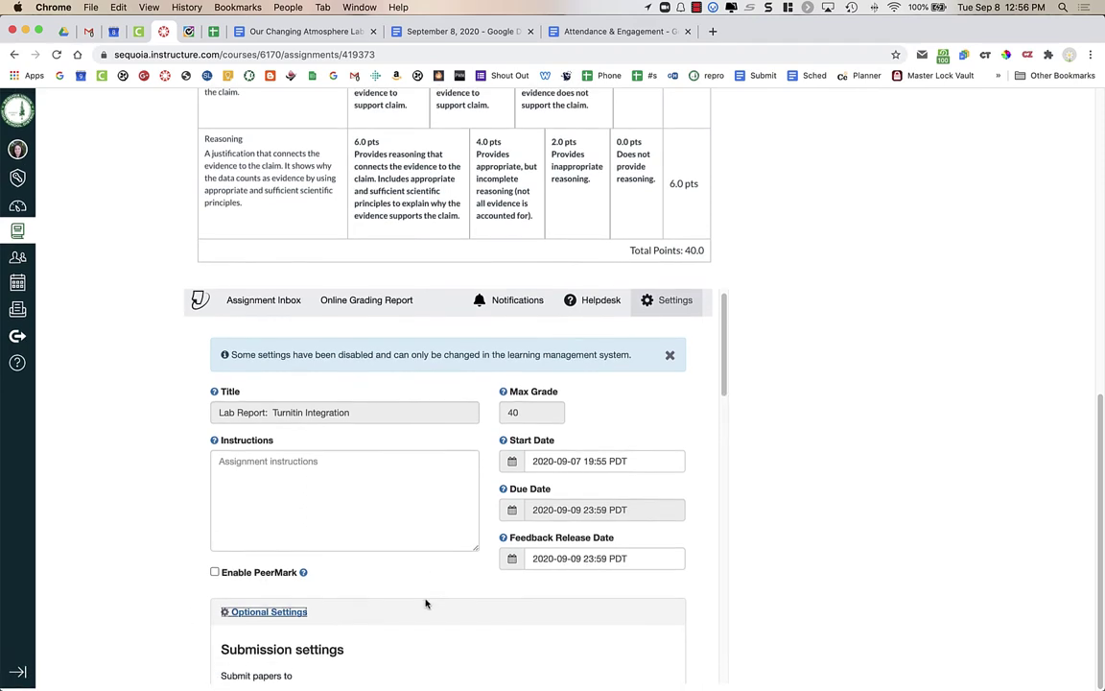
# Examine the optional settings for paper submission, ETS e-rater grammar checking, rubric attachment and the sources papers are compared against.
pyautogui.scroll(-3, 434, 602)
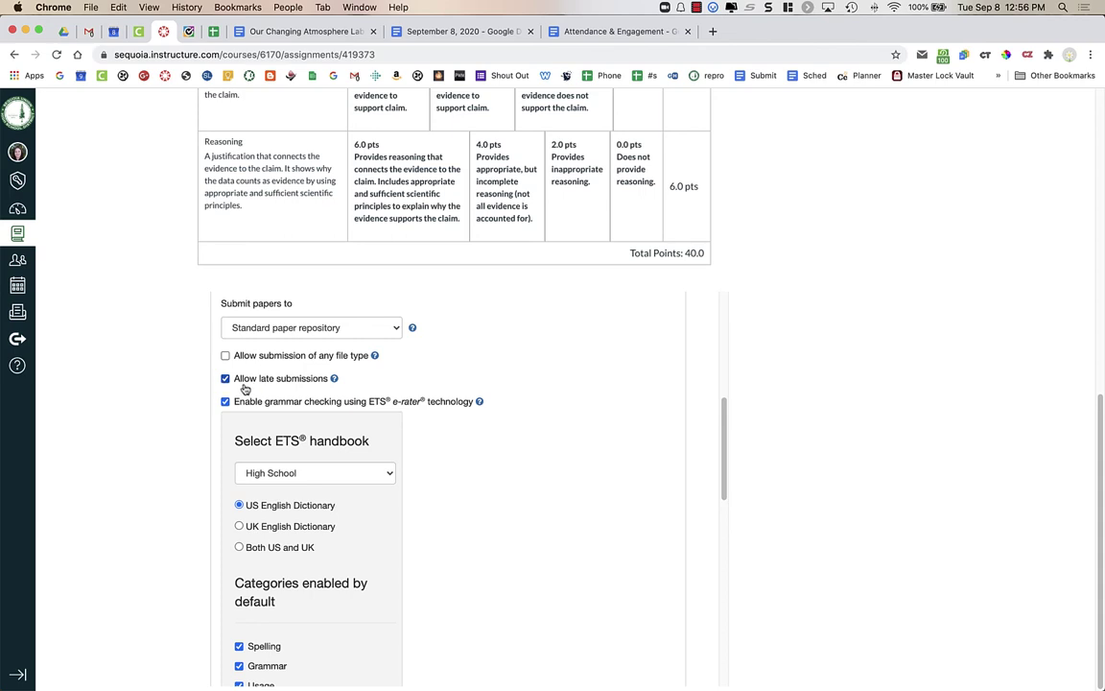
pyautogui.scroll(-3, 510, 381)
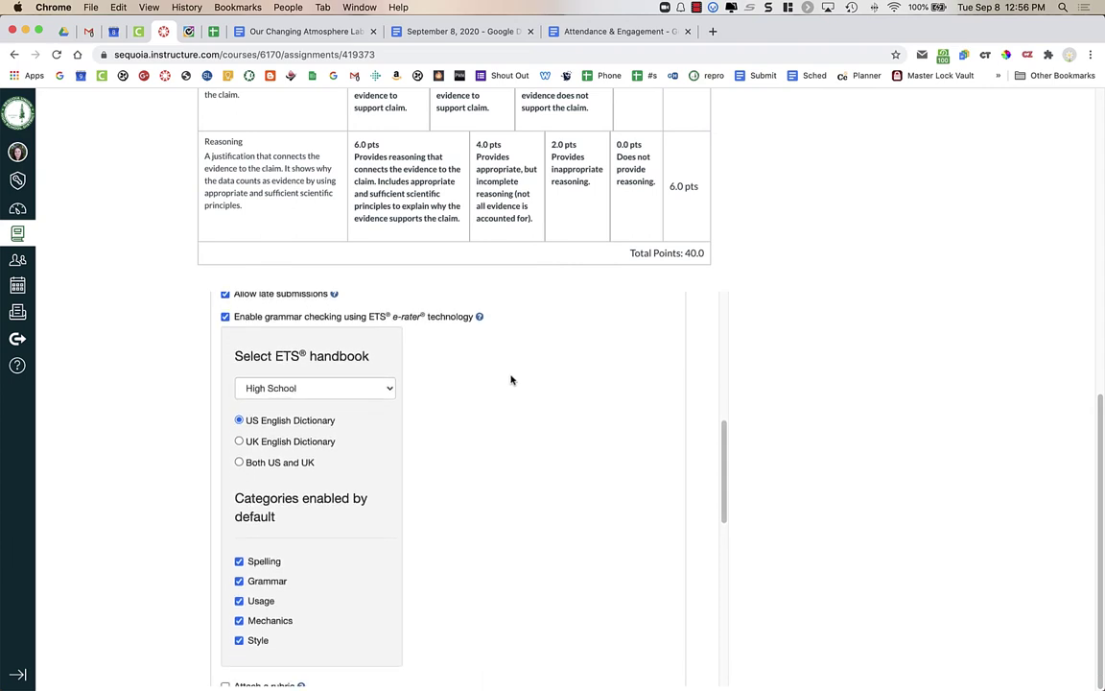
pyautogui.scroll(-2, 395, 414)
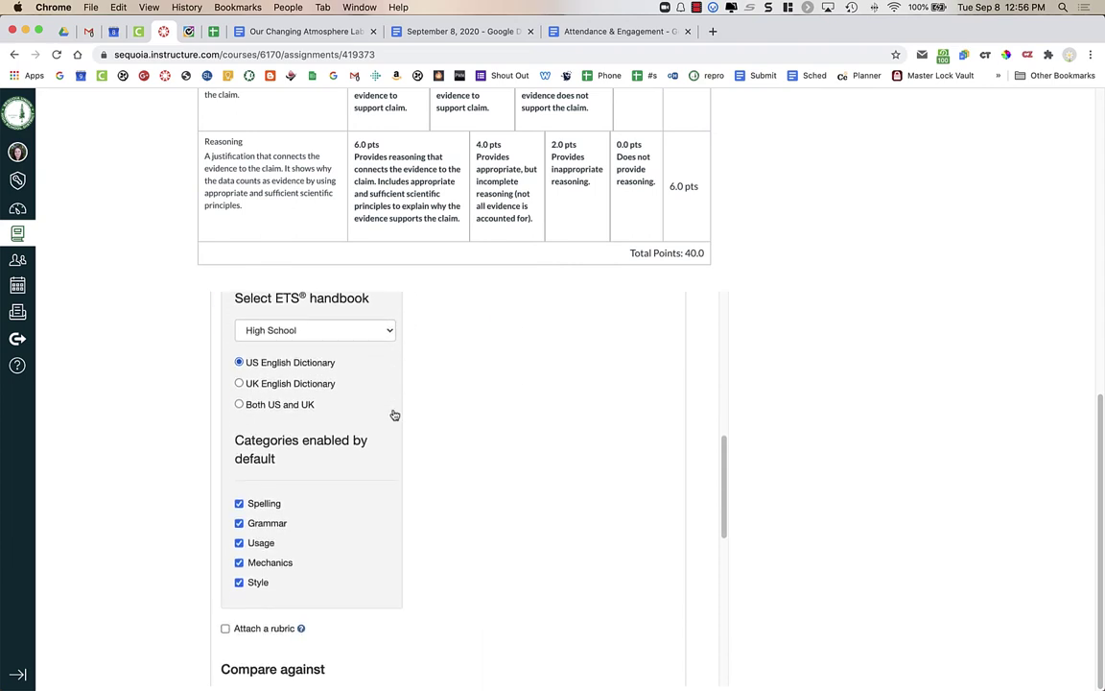
pyautogui.scroll(-3, 394, 414)
pyautogui.scroll(2, 279, 422)
pyautogui.scroll(-3, 277, 447)
pyautogui.scroll(-4, 277, 447)
pyautogui.scroll(-2, 277, 447)
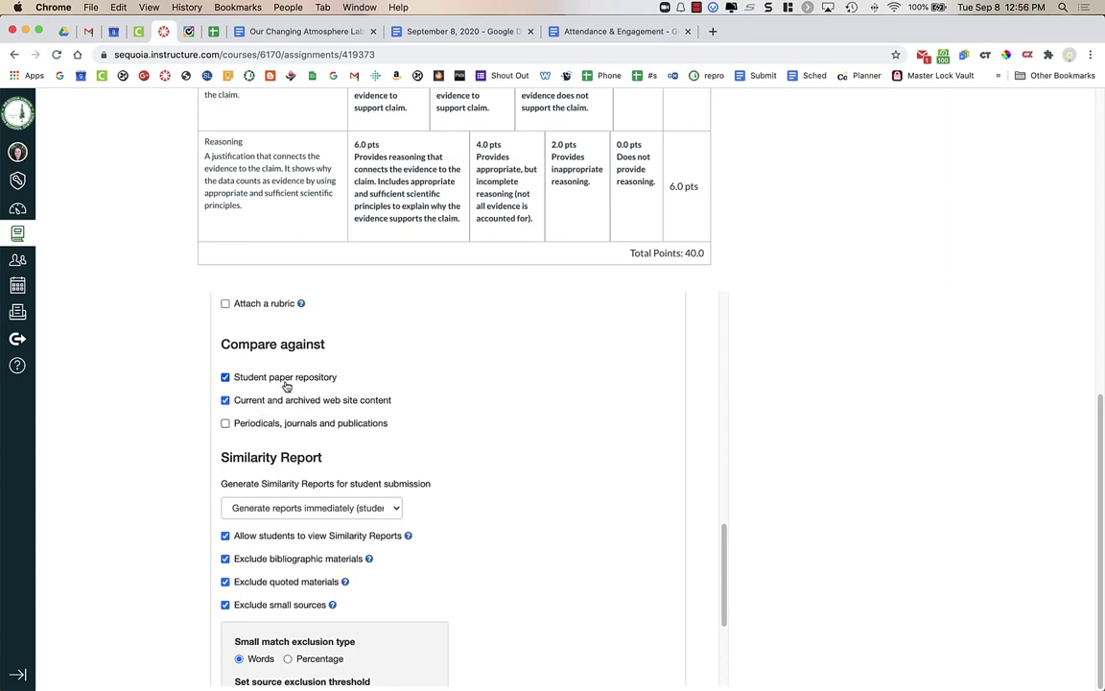
# Check the Similarity Report and additional options, and submit the Turnitin settings.
pyautogui.scroll(-3, 288, 385)
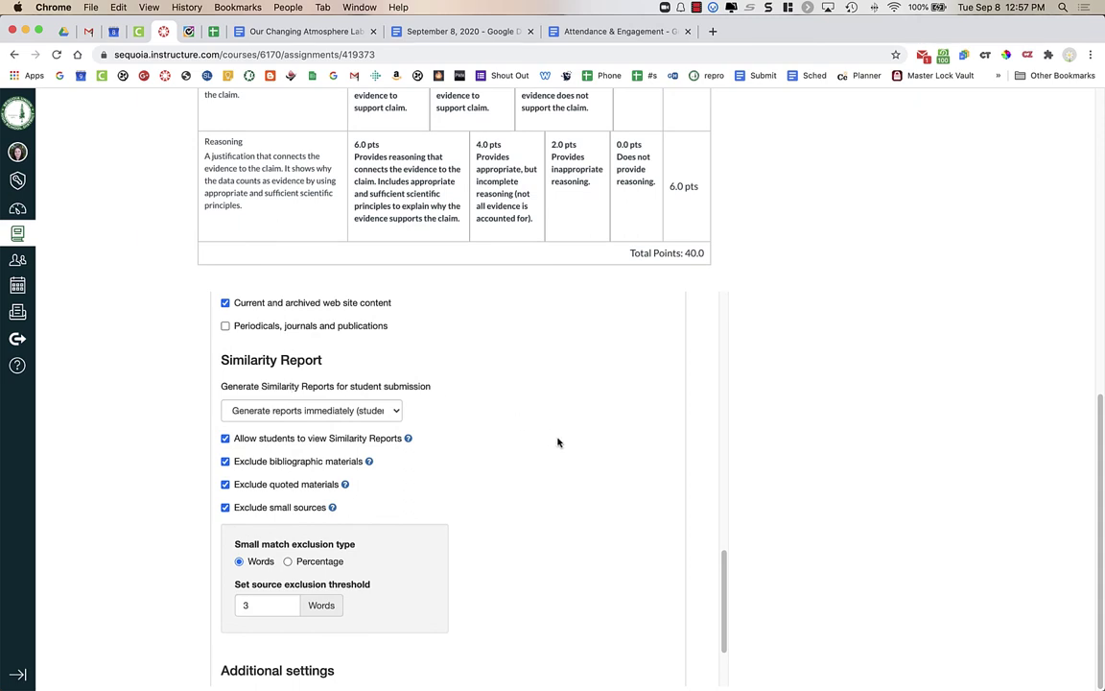
pyautogui.scroll(-2, 557, 442)
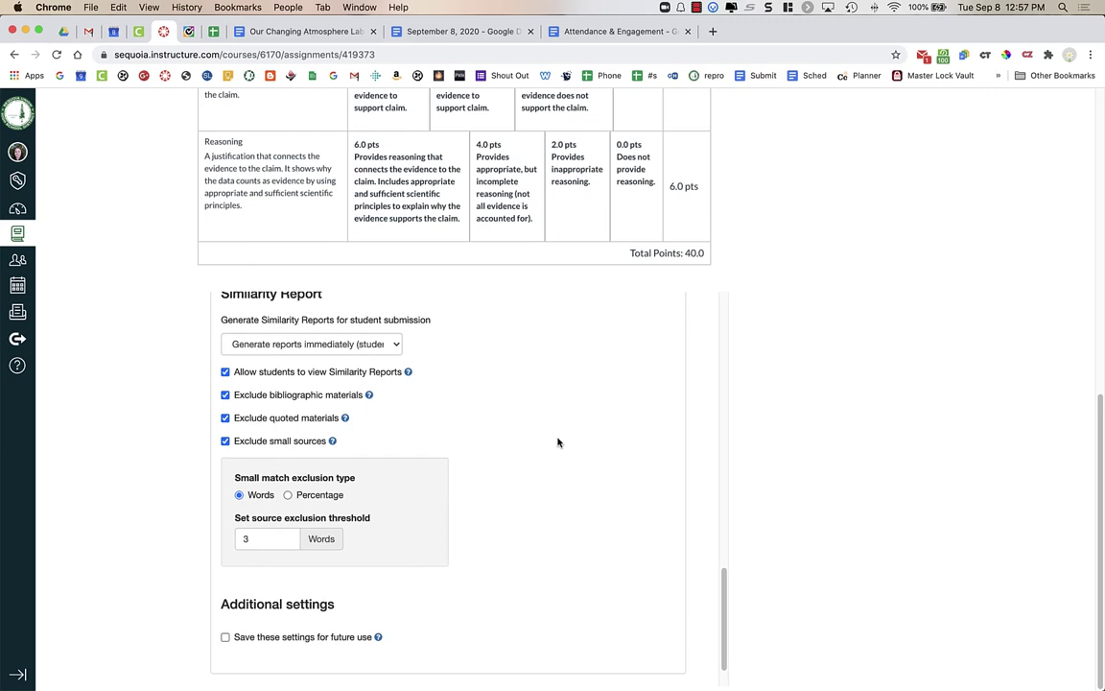
pyautogui.scroll(2, 444, 424)
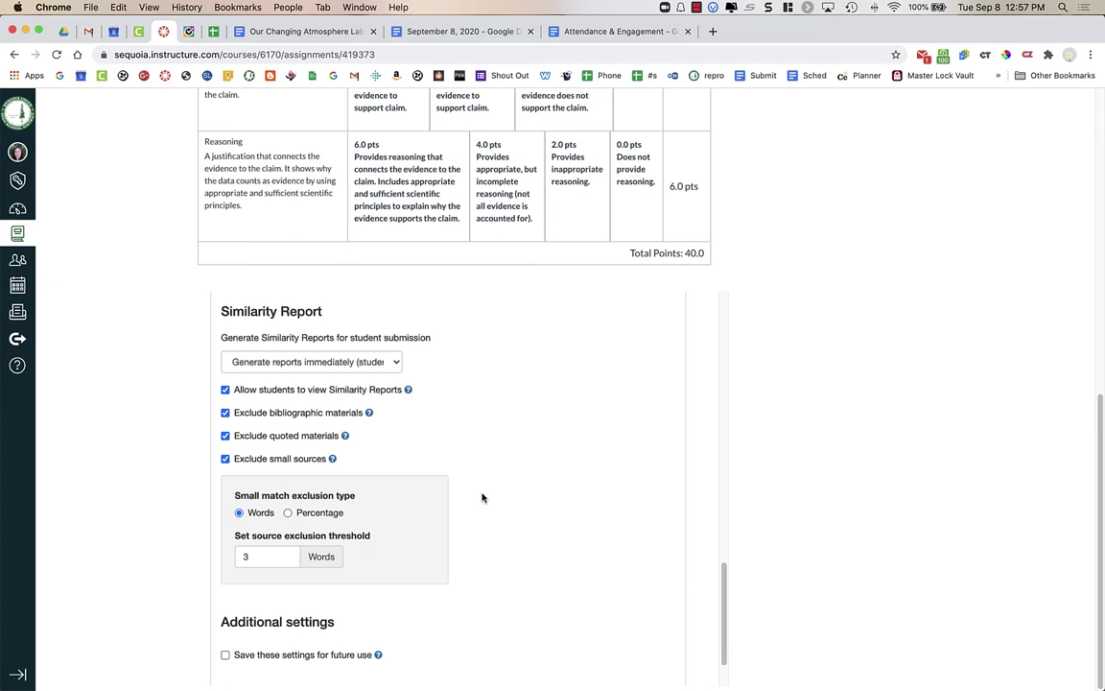
pyautogui.scroll(-2, 480, 498)
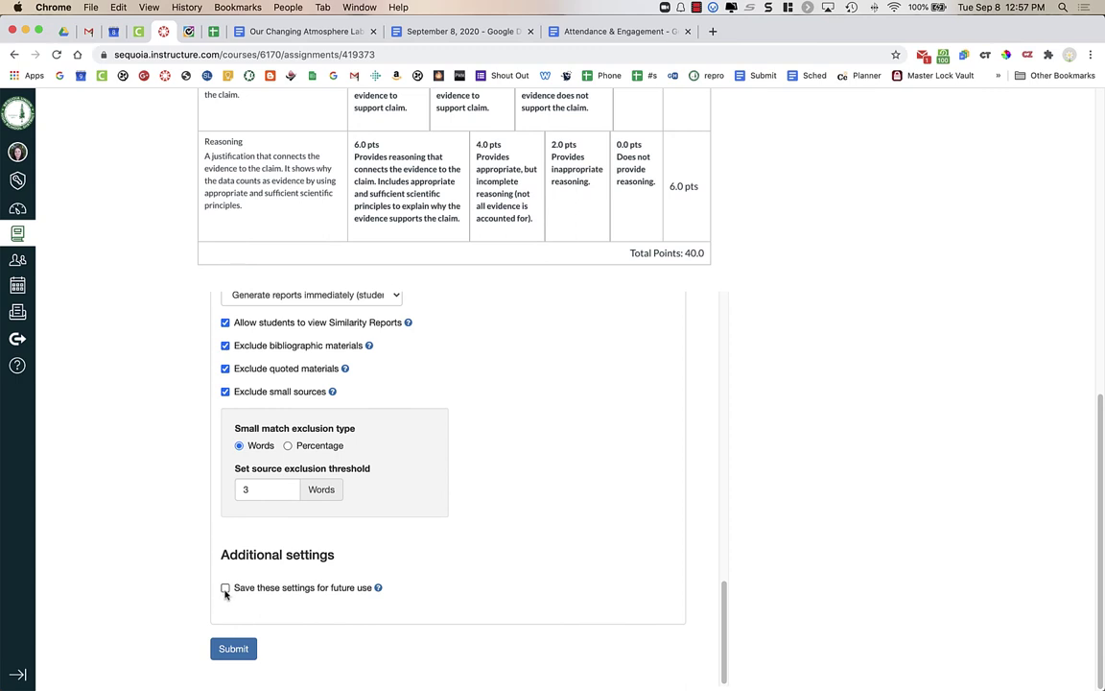
pyautogui.click(233, 650)
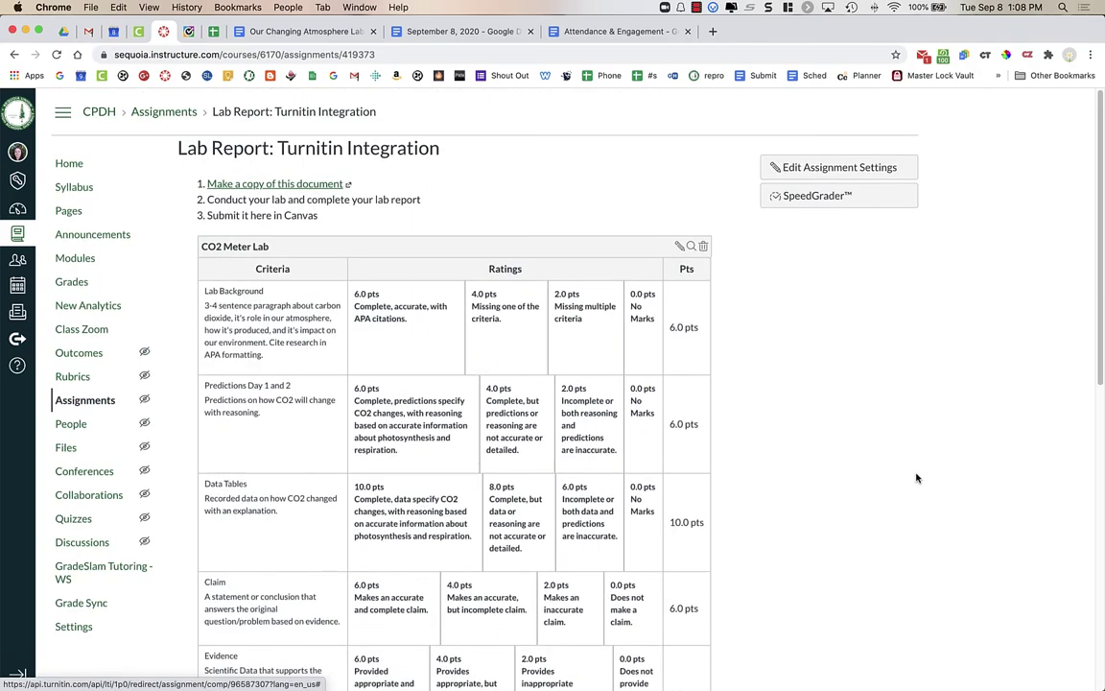
# Check the student's submission in the Turnitin Assignment Inbox, including its viewed status, grade and similarity score.
pyautogui.scroll(-10, 917, 477)
pyautogui.scroll(-1, 916, 478)
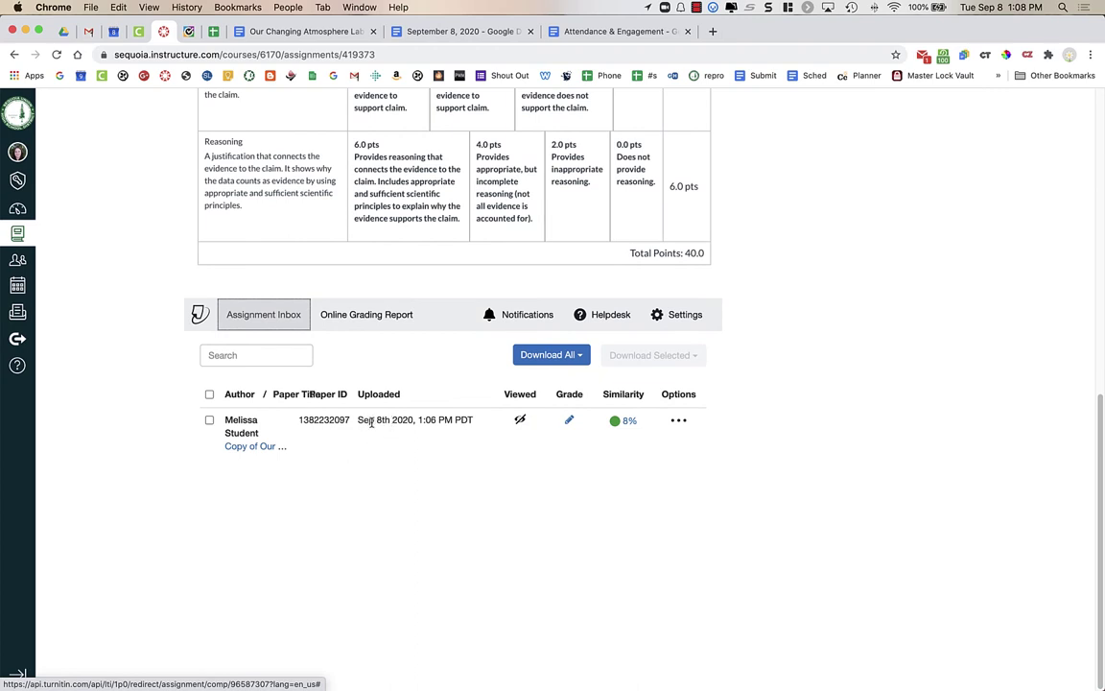
pyautogui.click(520, 422)
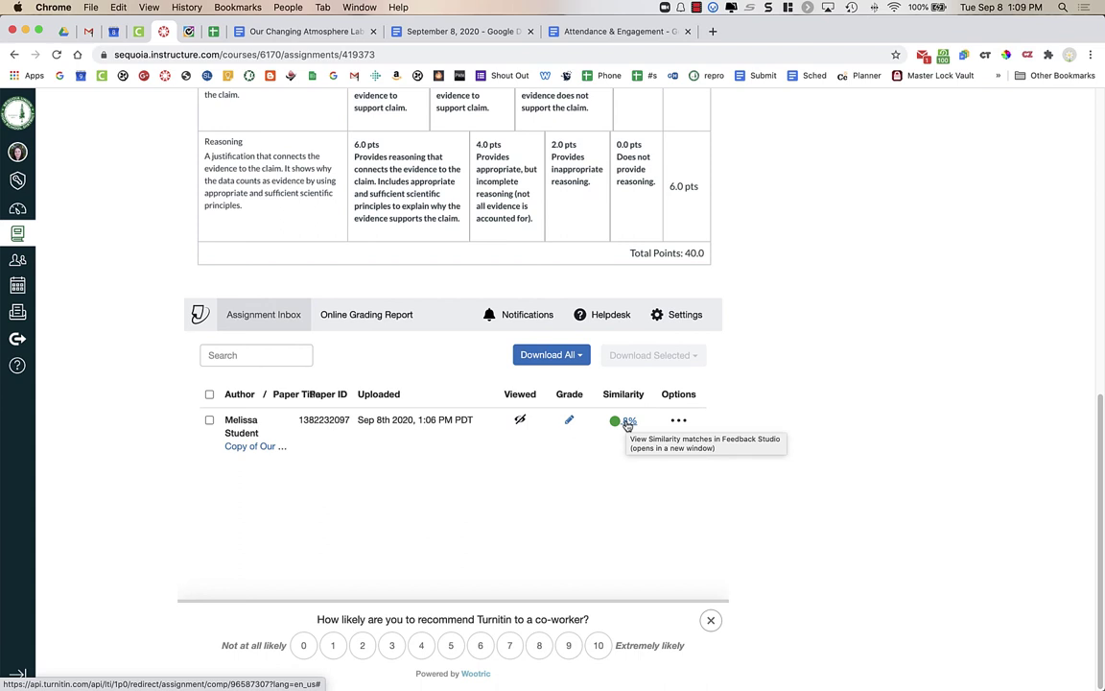
# Open the assignment in SpeedGrader and draw a thin blue freehand zigzag across the tables at the top of the report's first page.
pyautogui.scroll(15, 626, 424)
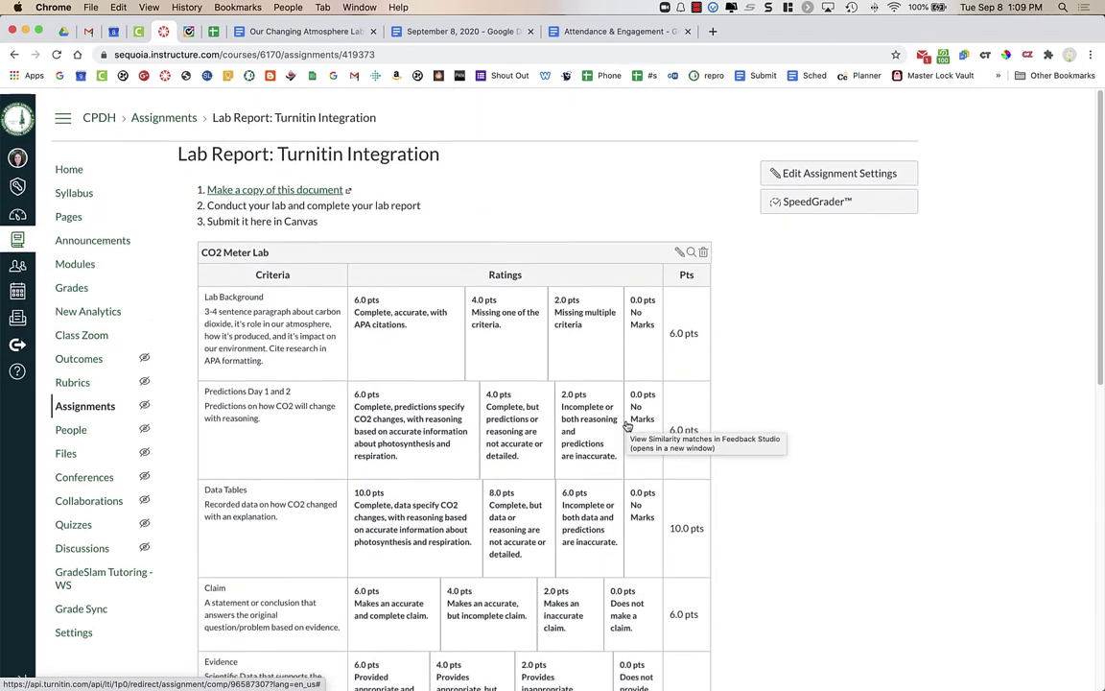
pyautogui.click(815, 203)
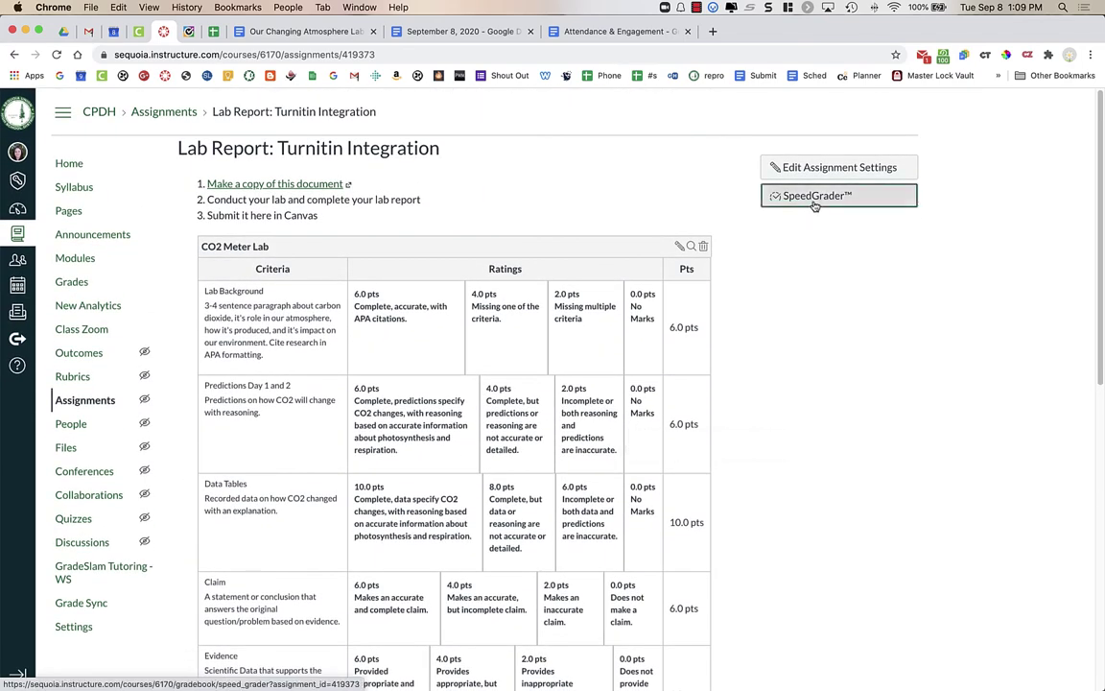
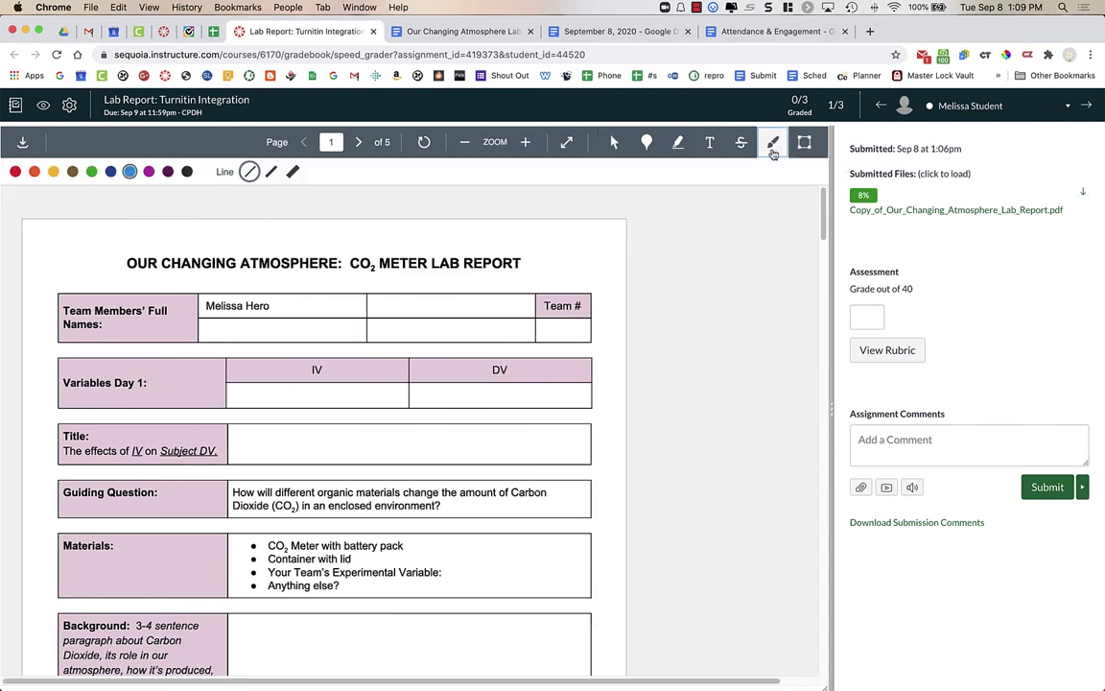
pyautogui.moveTo(358, 428)
pyautogui.mouseDown()
pyautogui.moveTo(439, 400)
pyautogui.moveTo(561, 292)
pyautogui.moveTo(597, 343)
pyautogui.mouseUp()
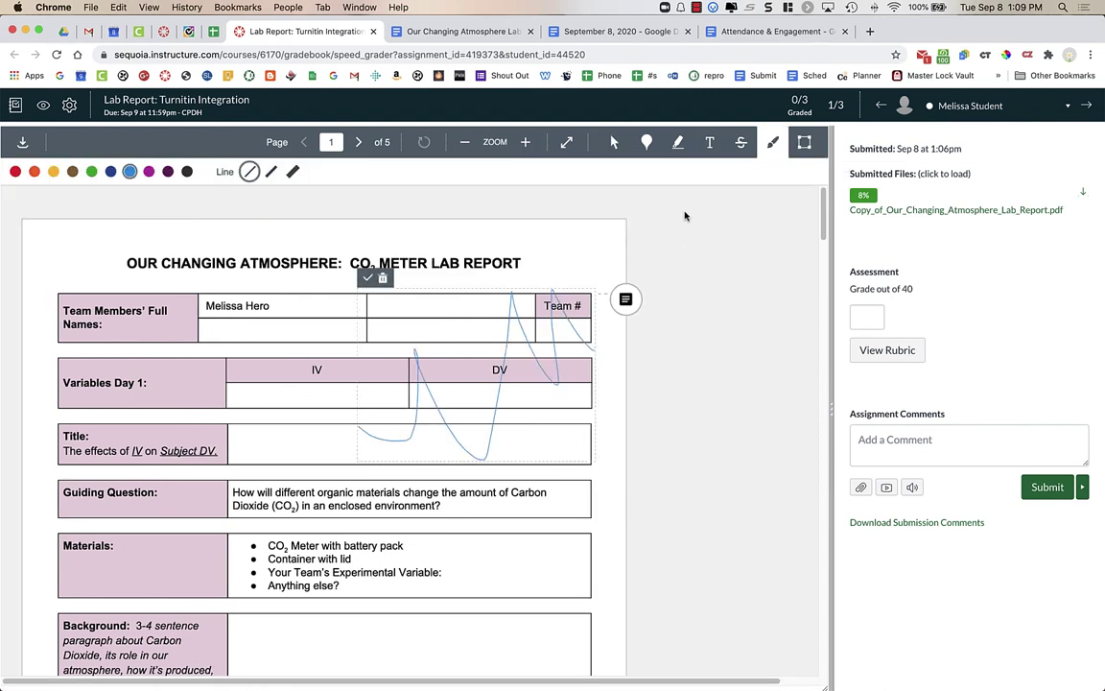
# Open the rubric in a widened grading pane and rate Lab Background 6, Predictions Day 1 and 2 4, Data Tables 8 and Claim 6 points.
pyautogui.click(887, 351)
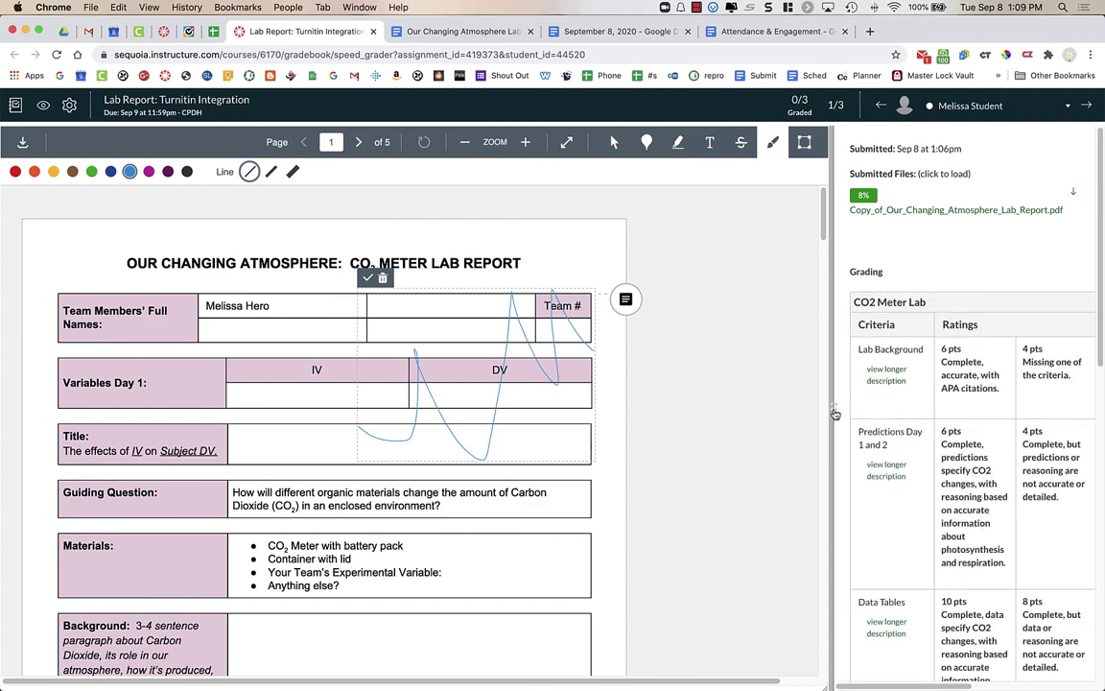
pyautogui.moveTo(821, 414)
pyautogui.mouseDown()
pyautogui.moveTo(730, 422)
pyautogui.moveTo(700, 439)
pyautogui.mouseUp()
pyautogui.click(843, 363)
pyautogui.click(906, 441)
pyautogui.scroll(-4, 902, 442)
pyautogui.click(903, 445)
pyautogui.click(838, 531)
# Rate Evidence and Reasoning 2 points each in the CO2 Meter Lab rubric and save the assessment.
pyautogui.scroll(-4, 834, 547)
pyautogui.hscroll(1, 959, 518)
pyautogui.click(998, 494)
pyautogui.click(979, 584)
pyautogui.scroll(-5, 980, 580)
pyautogui.hscroll(1, 1006, 396)
pyautogui.hscroll(1, 1005, 397)
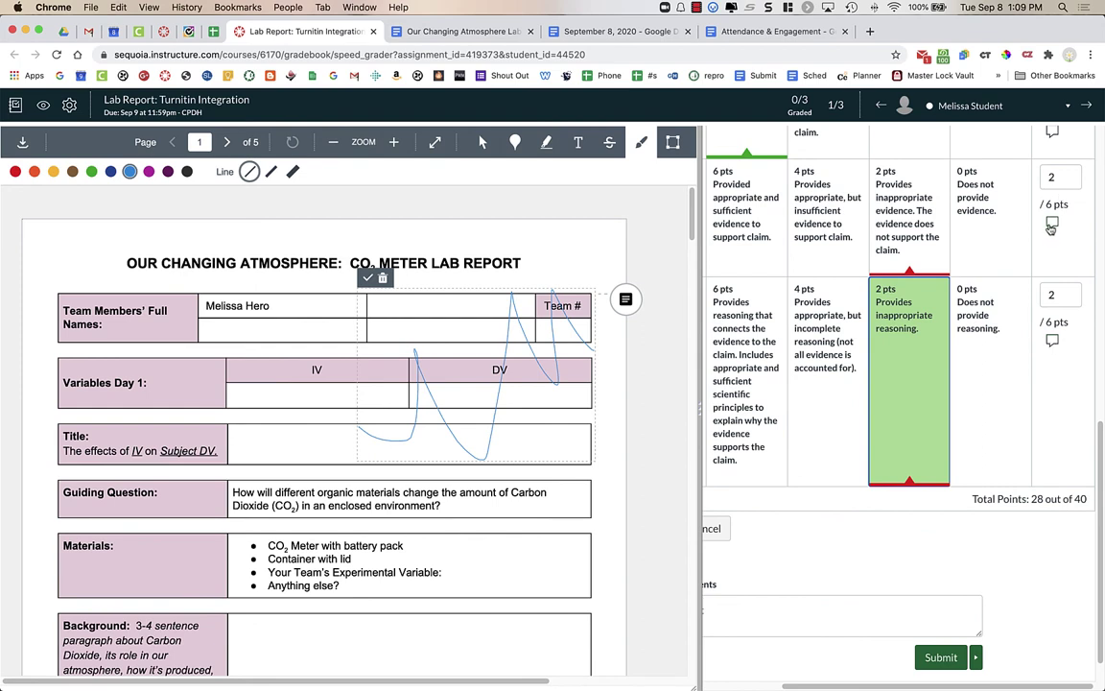
pyautogui.hscroll(-2, 1052, 228)
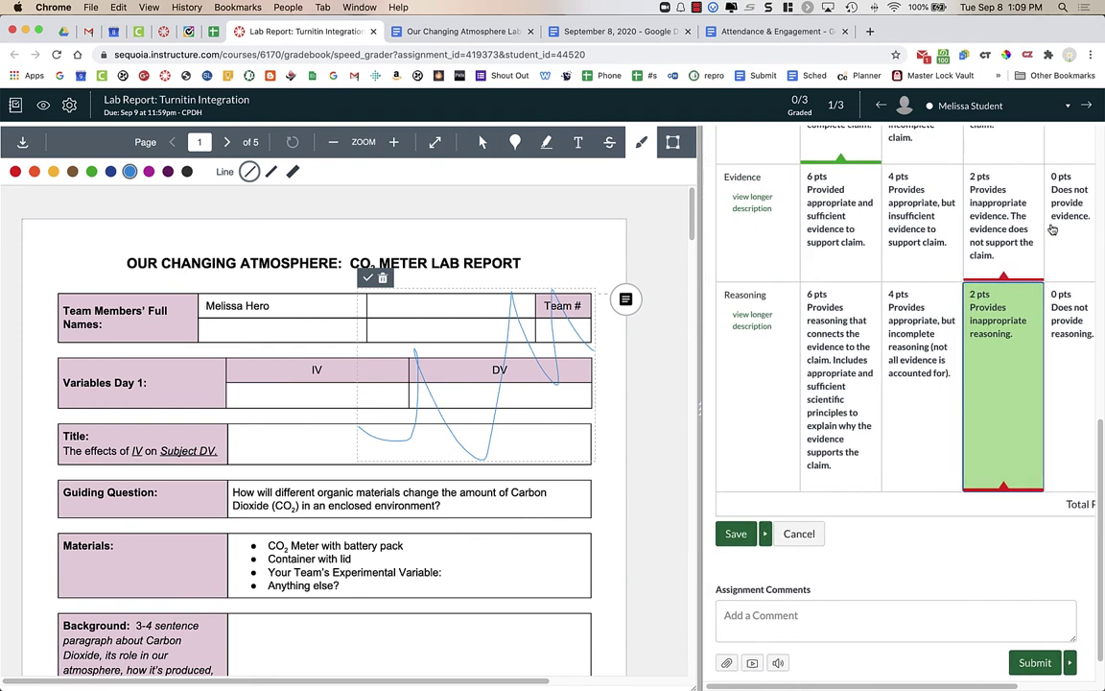
pyautogui.click(734, 533)
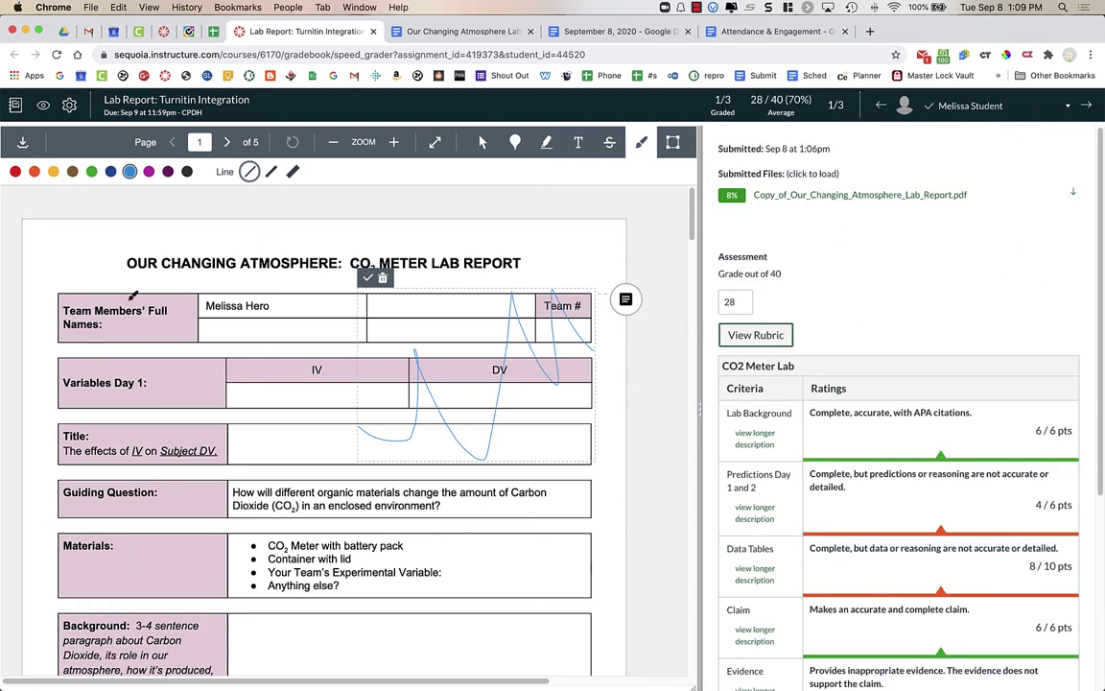
# Look through the report and open the comment field attached to the blue zigzag, leaving it empty.
pyautogui.scroll(-15, 246, 334)
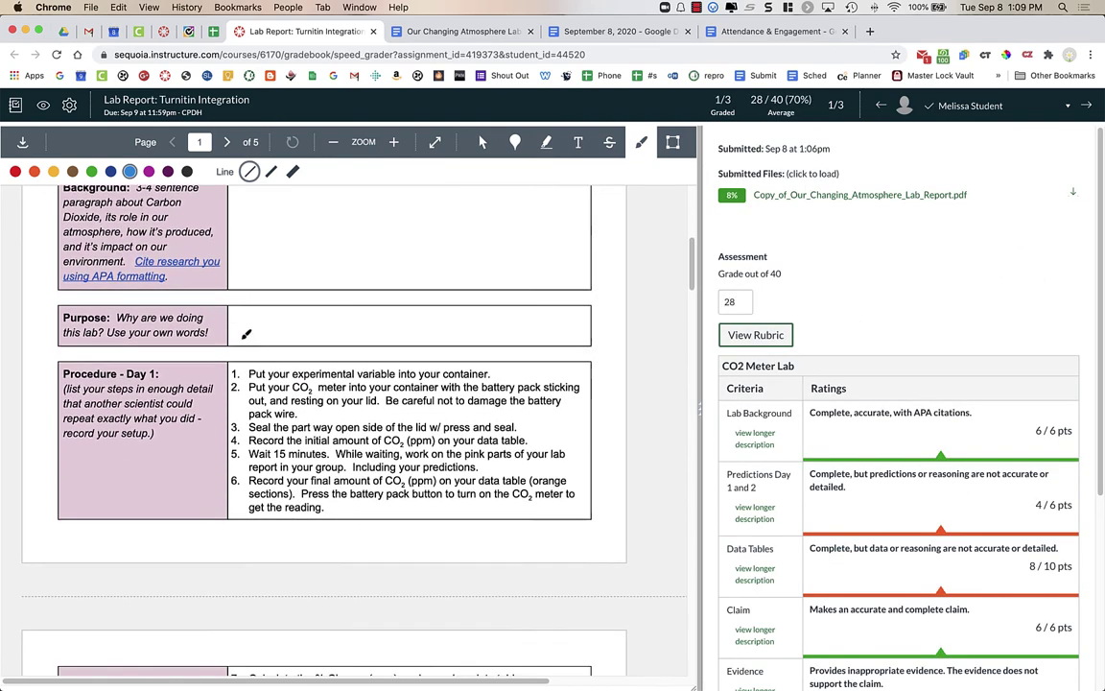
pyautogui.scroll(15, 245, 334)
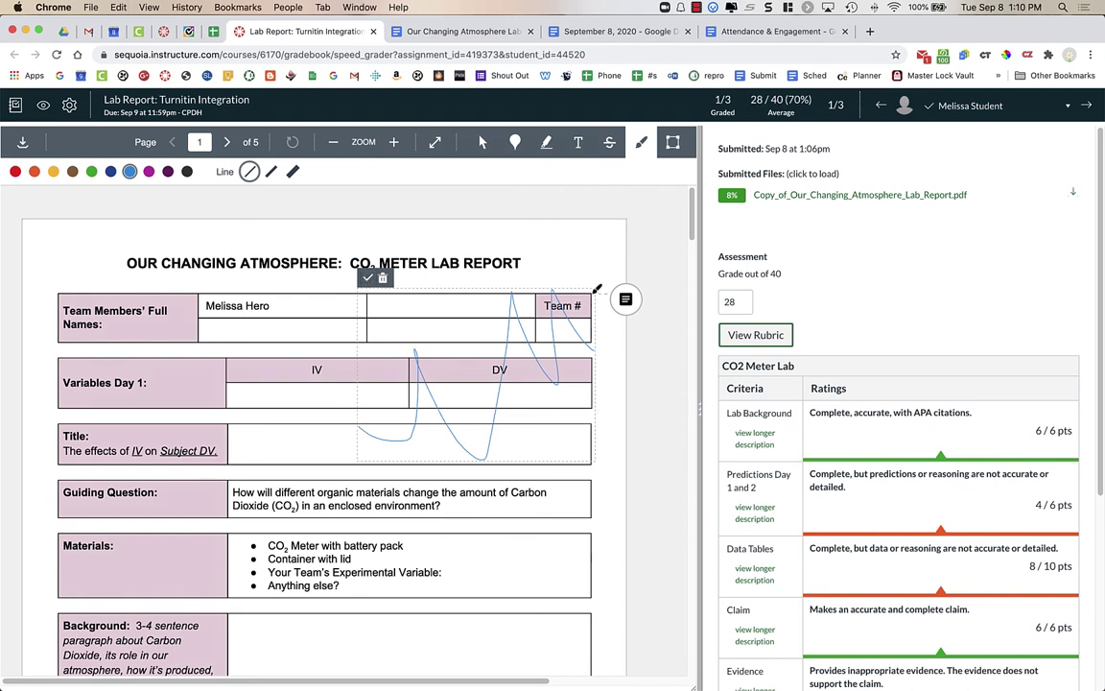
pyautogui.click(625, 298)
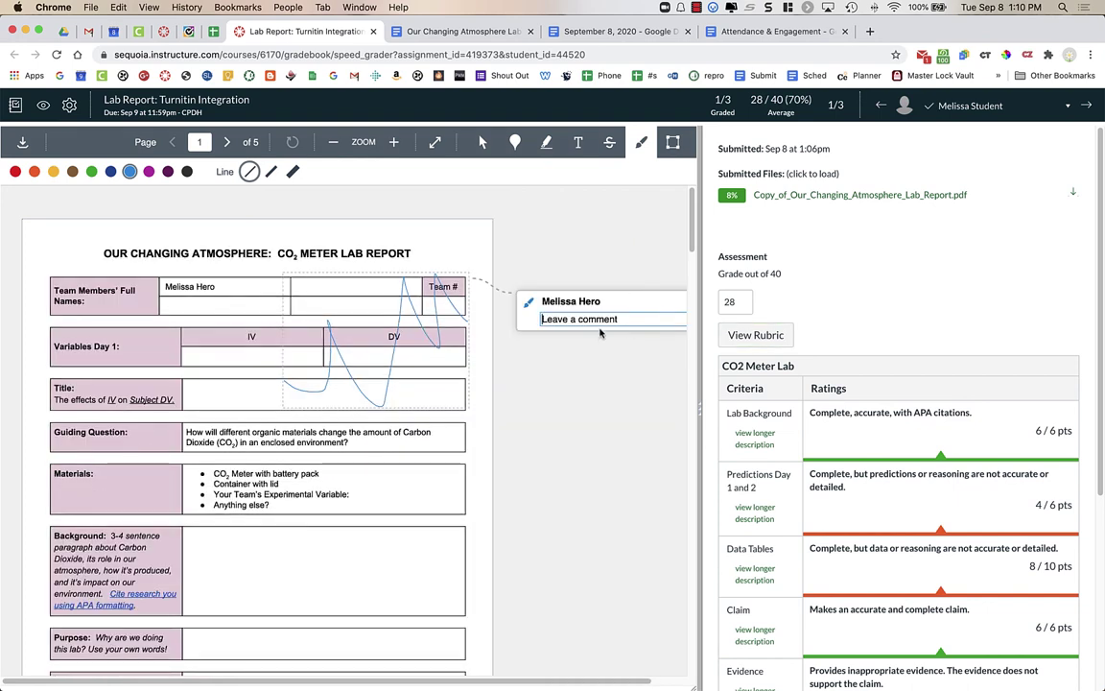
pyautogui.click(365, 293)
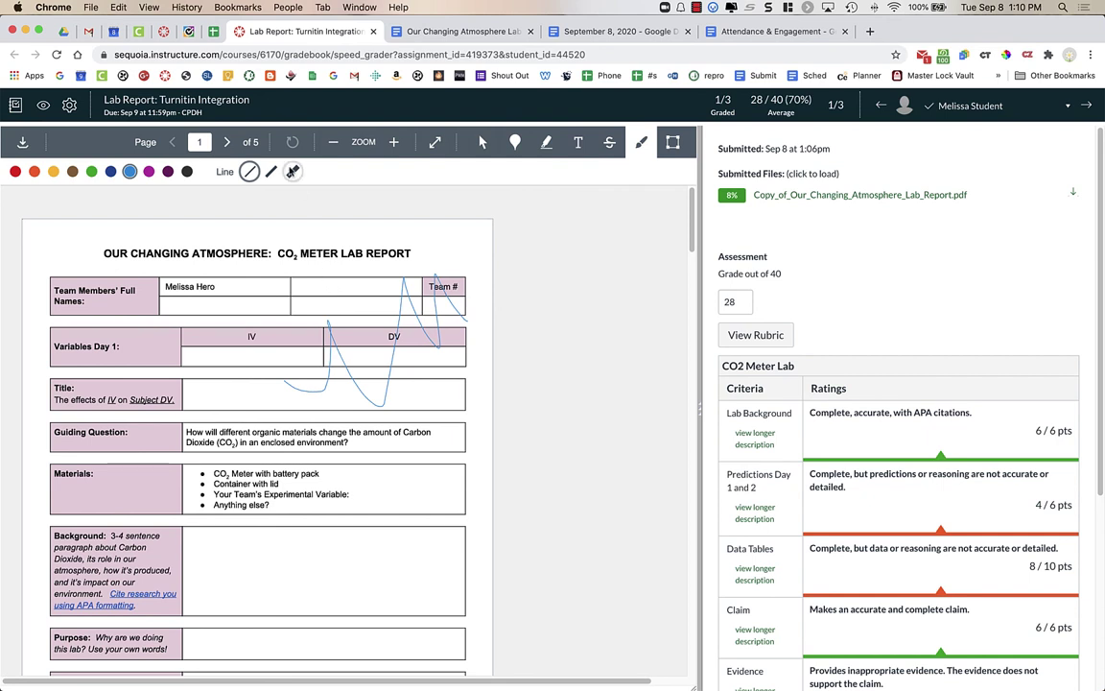
# Draw blue freehand loops over the team members' names and Variables Day 1 rows, and accept the annotation.
pyautogui.moveTo(153, 274)
pyautogui.mouseDown()
pyautogui.moveTo(177, 257)
pyautogui.moveTo(161, 335)
pyautogui.mouseUp()
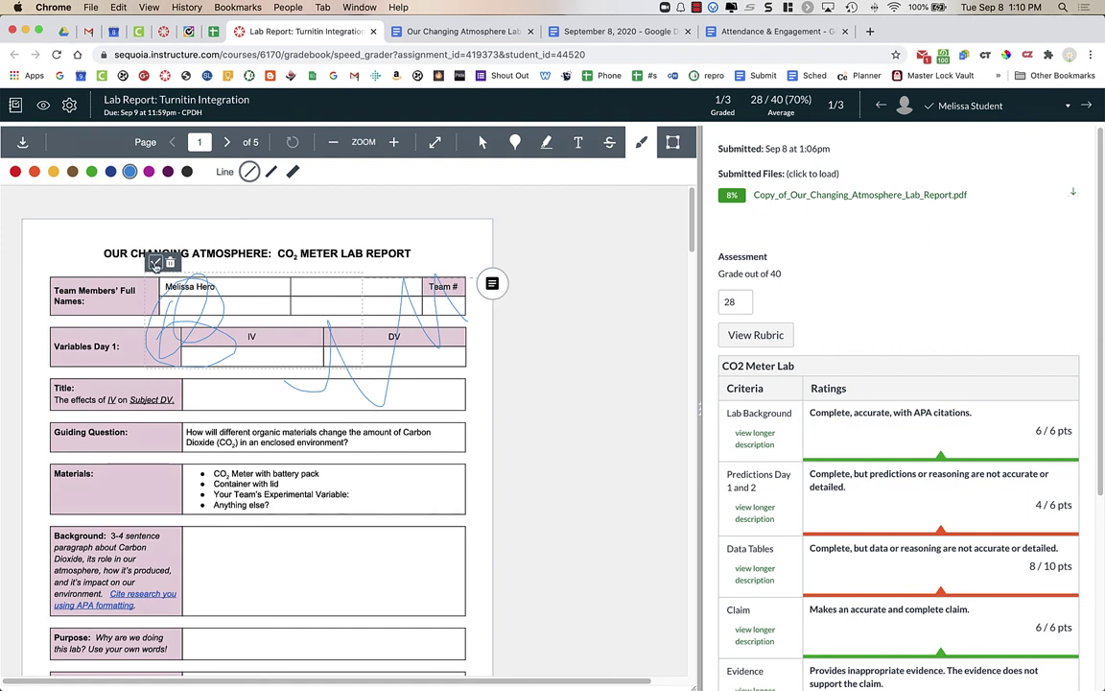
pyautogui.click(155, 263)
pyautogui.moveTo(173, 515)
pyautogui.mouseDown()
pyautogui.moveTo(210, 399)
pyautogui.moveTo(204, 328)
pyautogui.mouseUp()
pyautogui.click(179, 314)
pyautogui.click(391, 351)
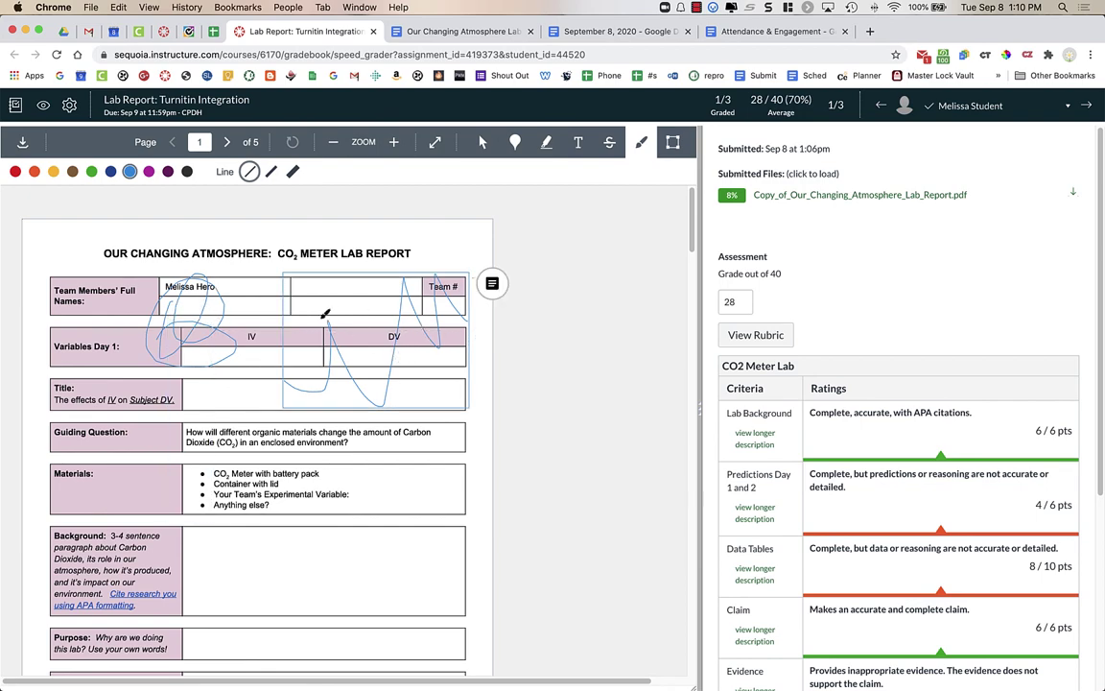
# Scroll through the annotated report, go to the next student, and return to the graded submission.
pyautogui.scroll(-10, 340, 416)
pyautogui.scroll(10, 341, 417)
pyautogui.scroll(-10, 592, 486)
pyautogui.scroll(15, 593, 486)
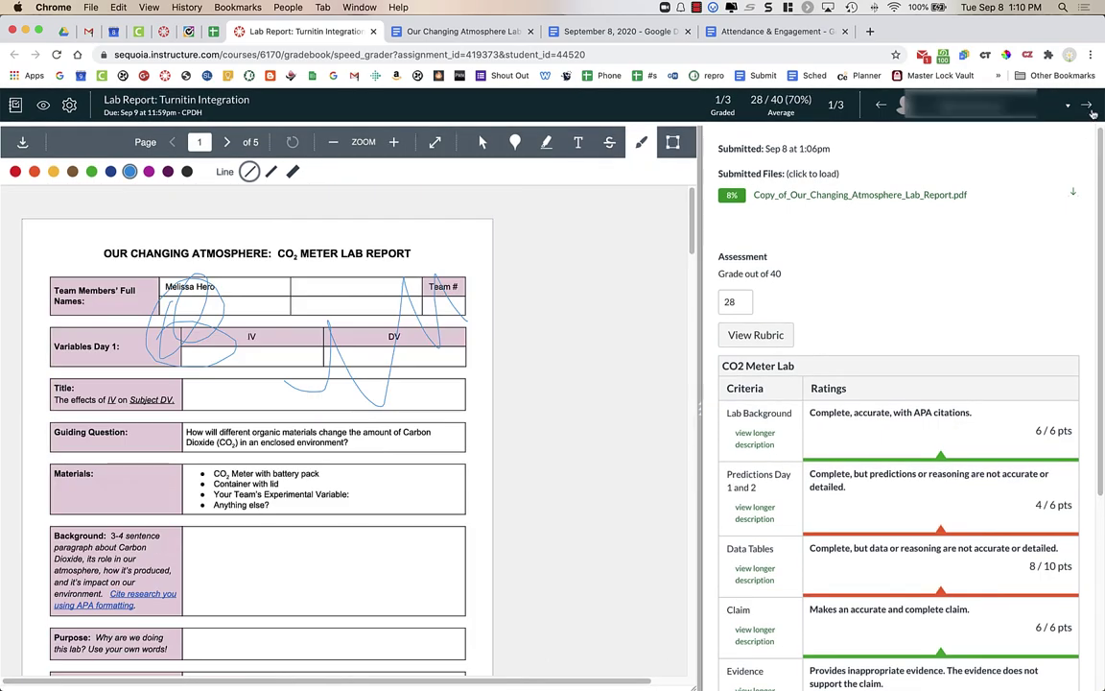
pyautogui.click(1090, 107)
pyautogui.click(880, 105)
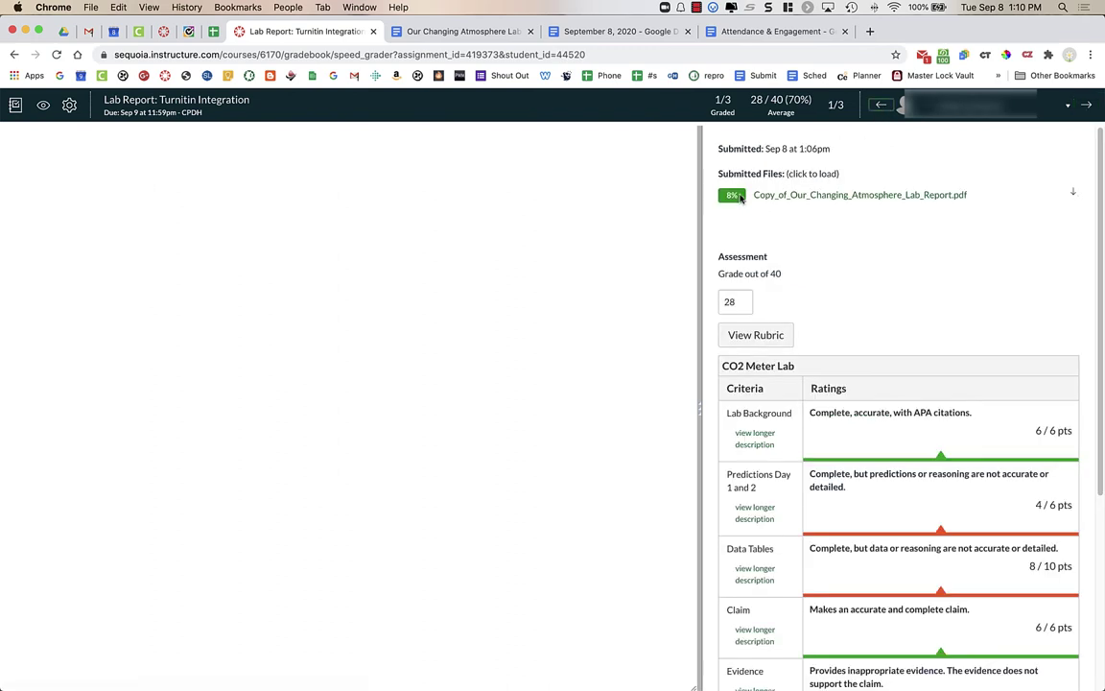